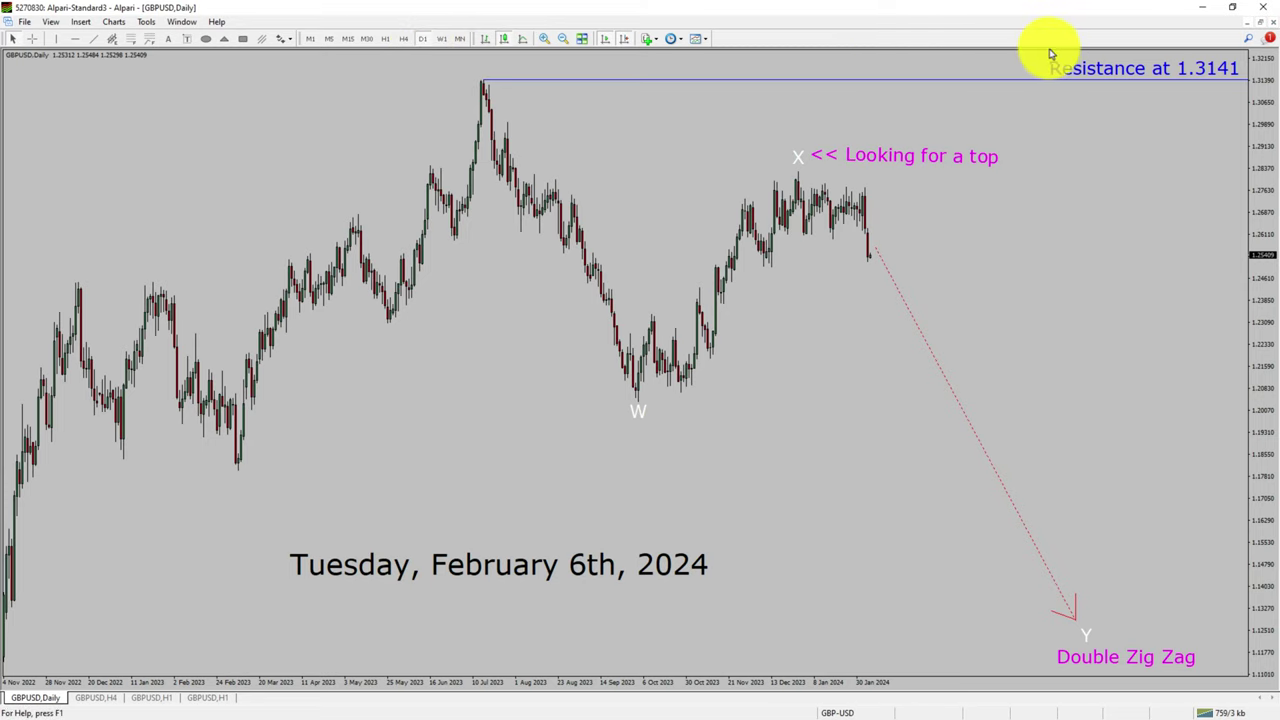
Check the resistance line's price level on the daily GBPUSD chart with the crosshair.
middle_click(1240, 82)
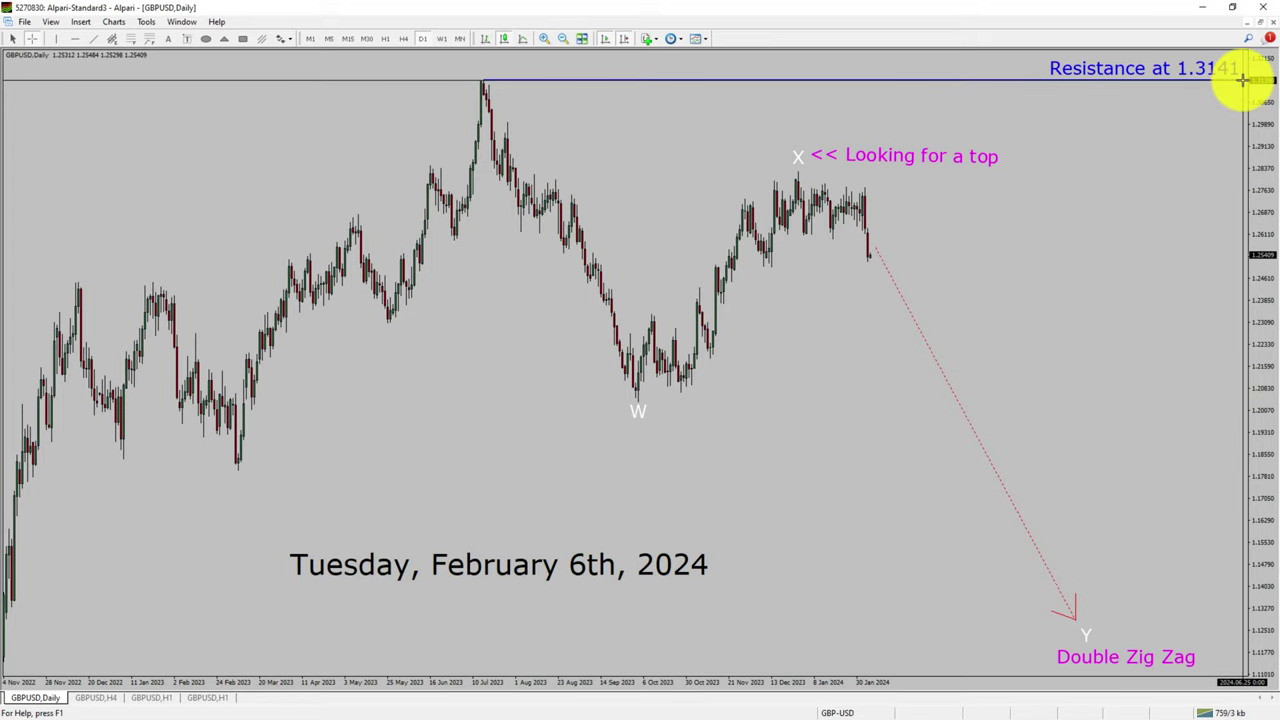
middle_click(1240, 80)
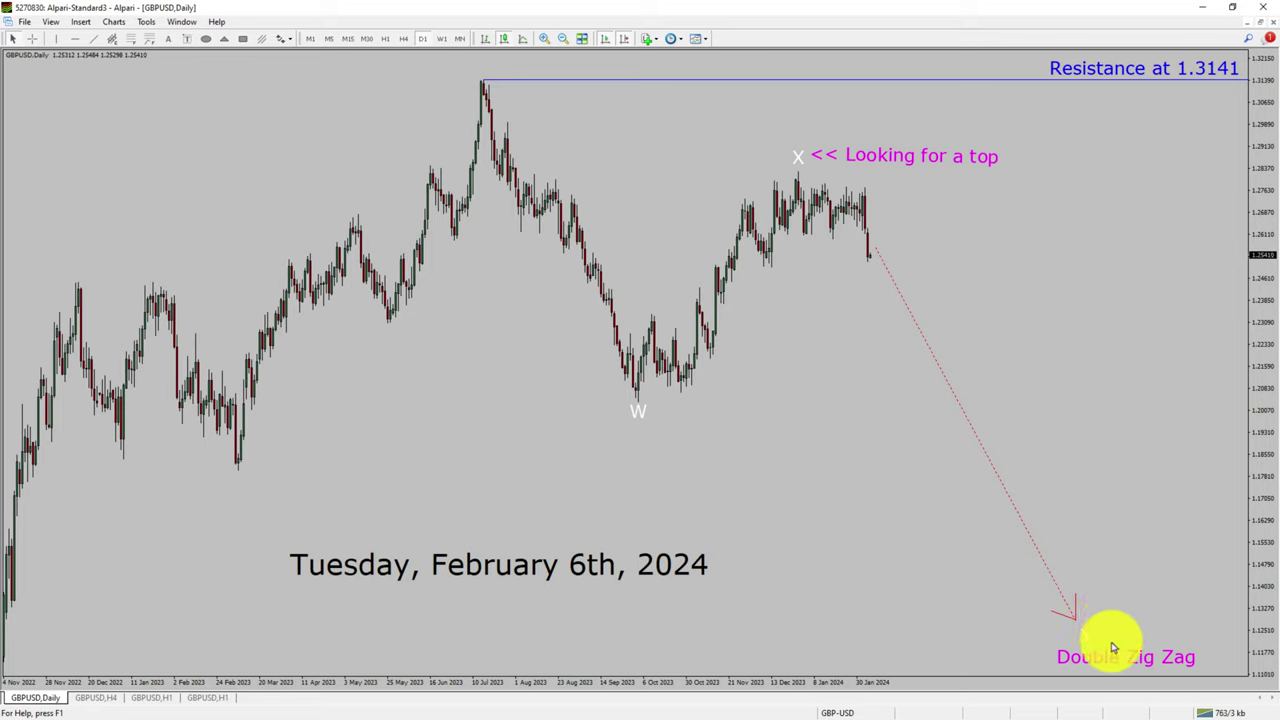
middle_click(1154, 508)
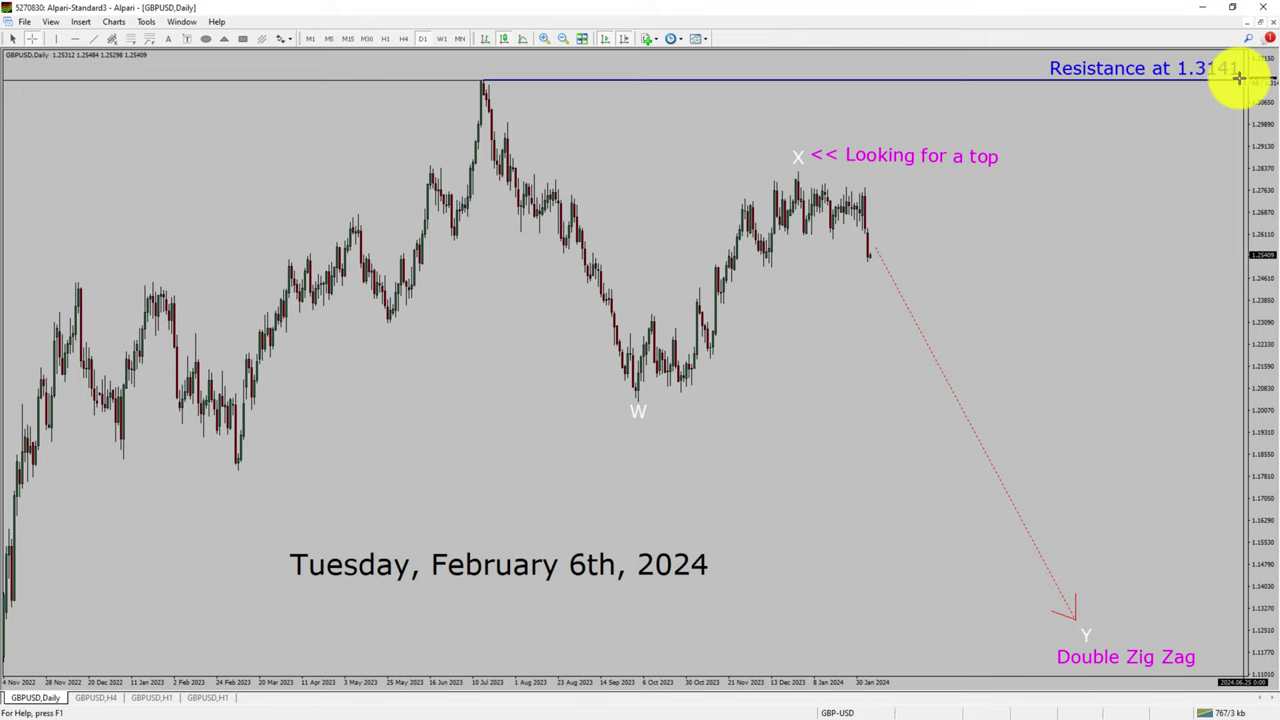
middle_click(1238, 78)
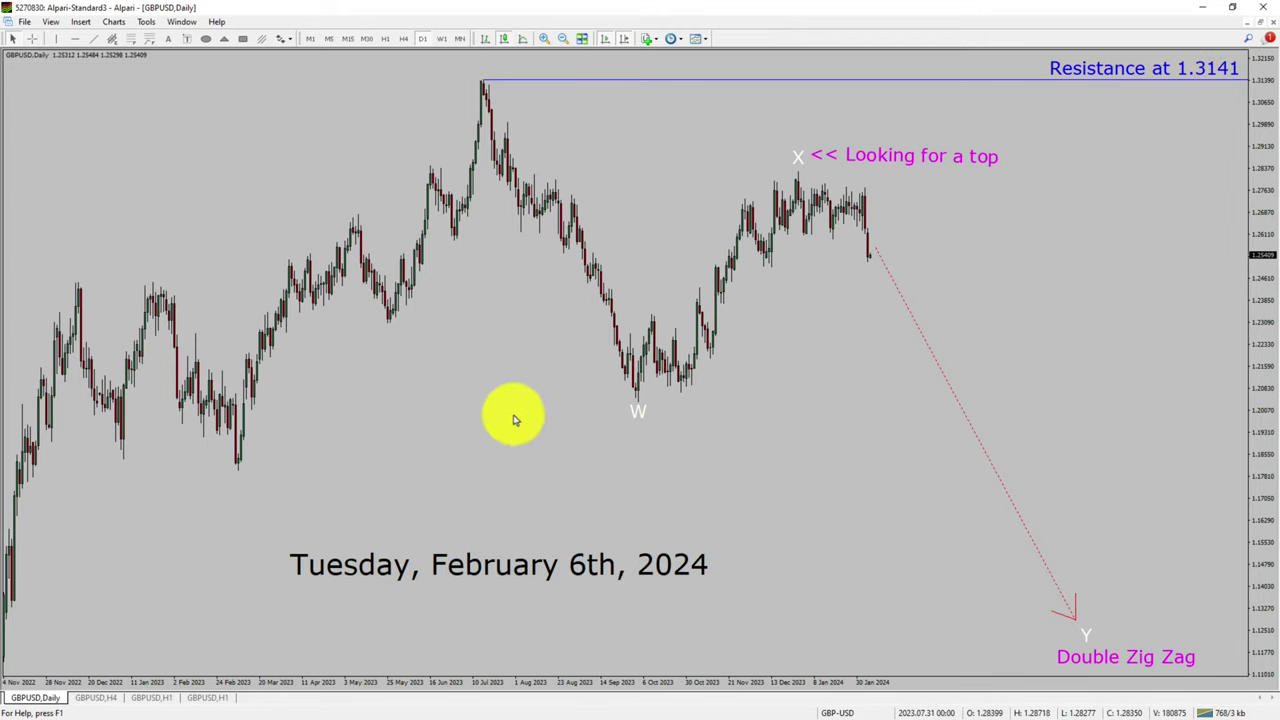
Review the GBPUSD H4 chart and check the resistance line's price on the first H1 chart with the crosshair.
left_click(96, 697)
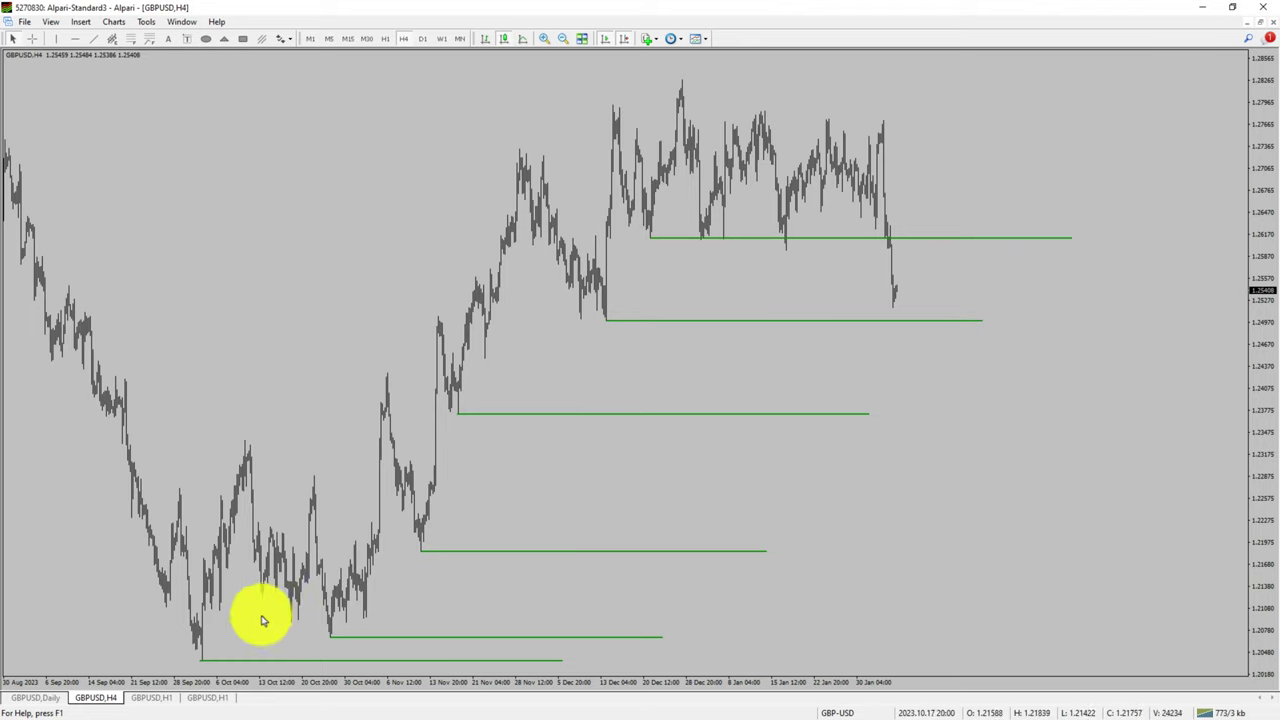
left_click(151, 697)
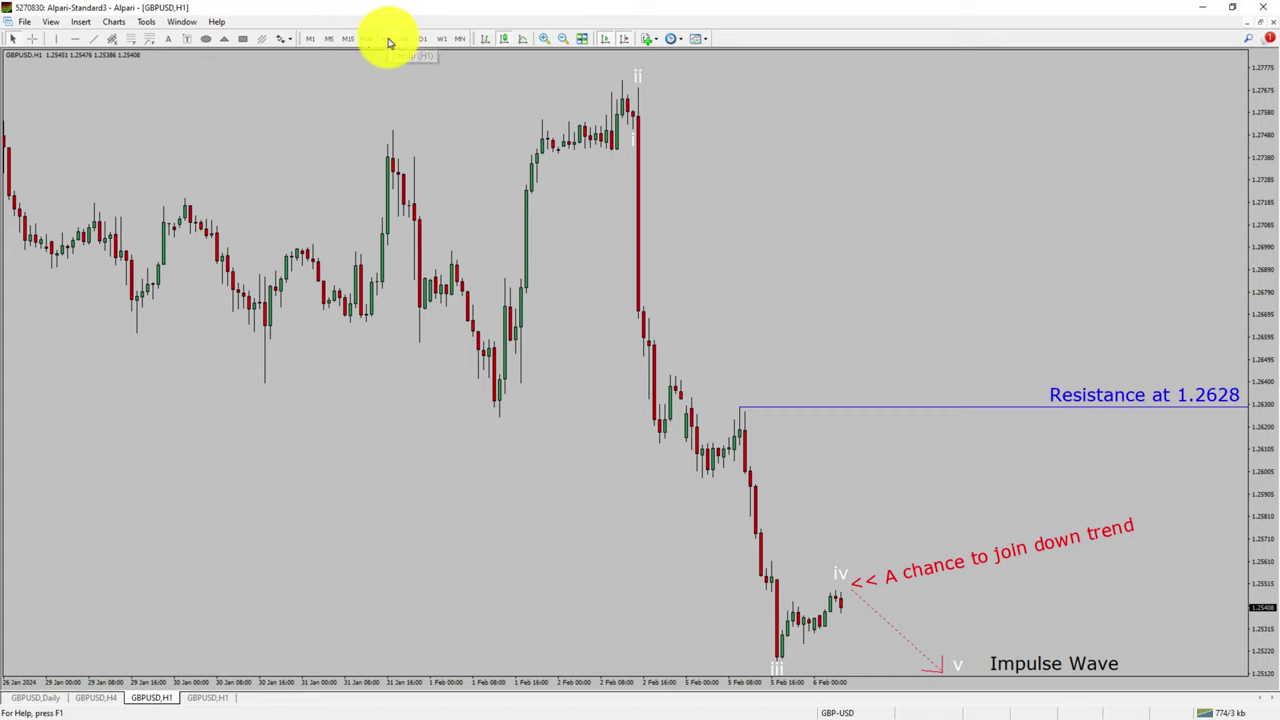
middle_click(1216, 412)
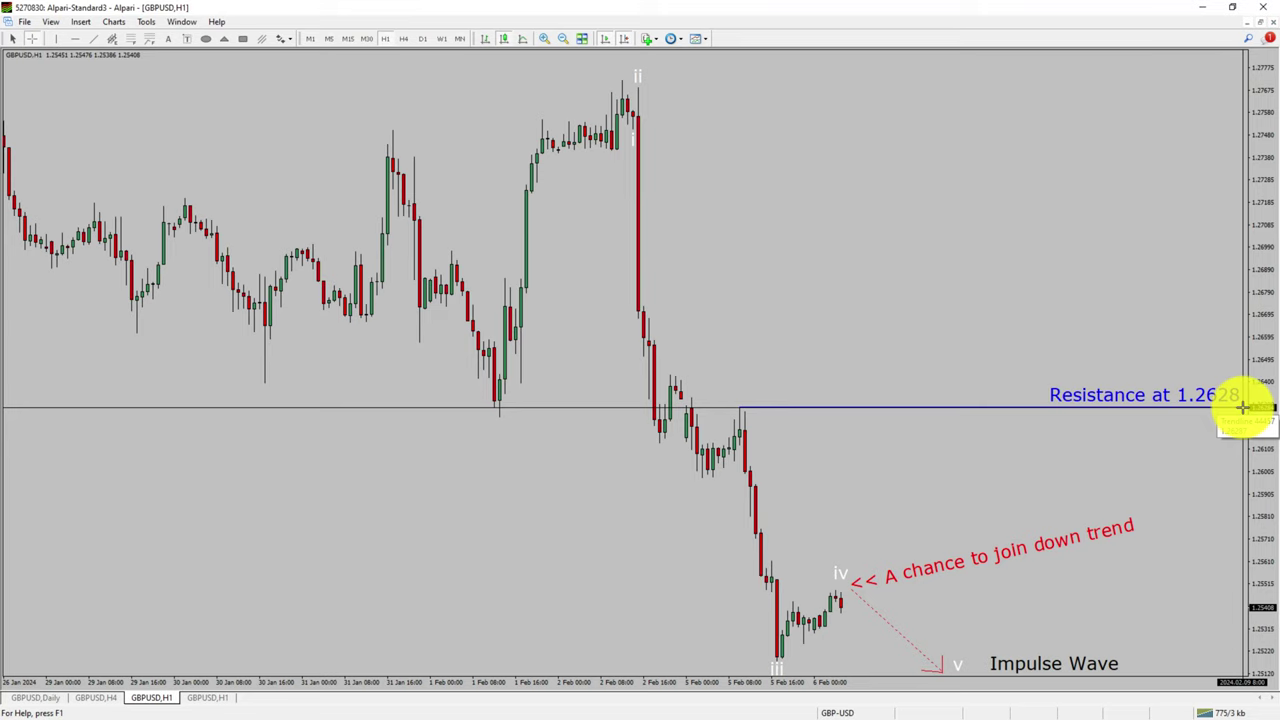
middle_click(1240, 407)
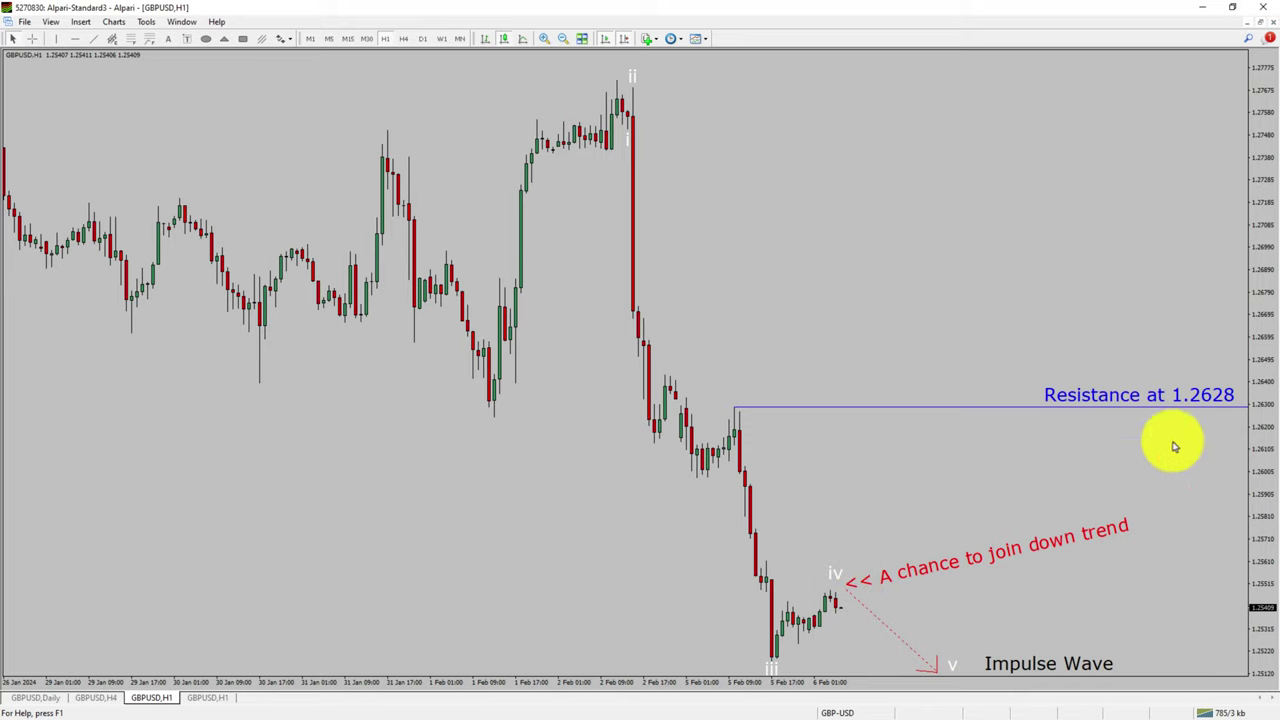
middle_click(1243, 407)
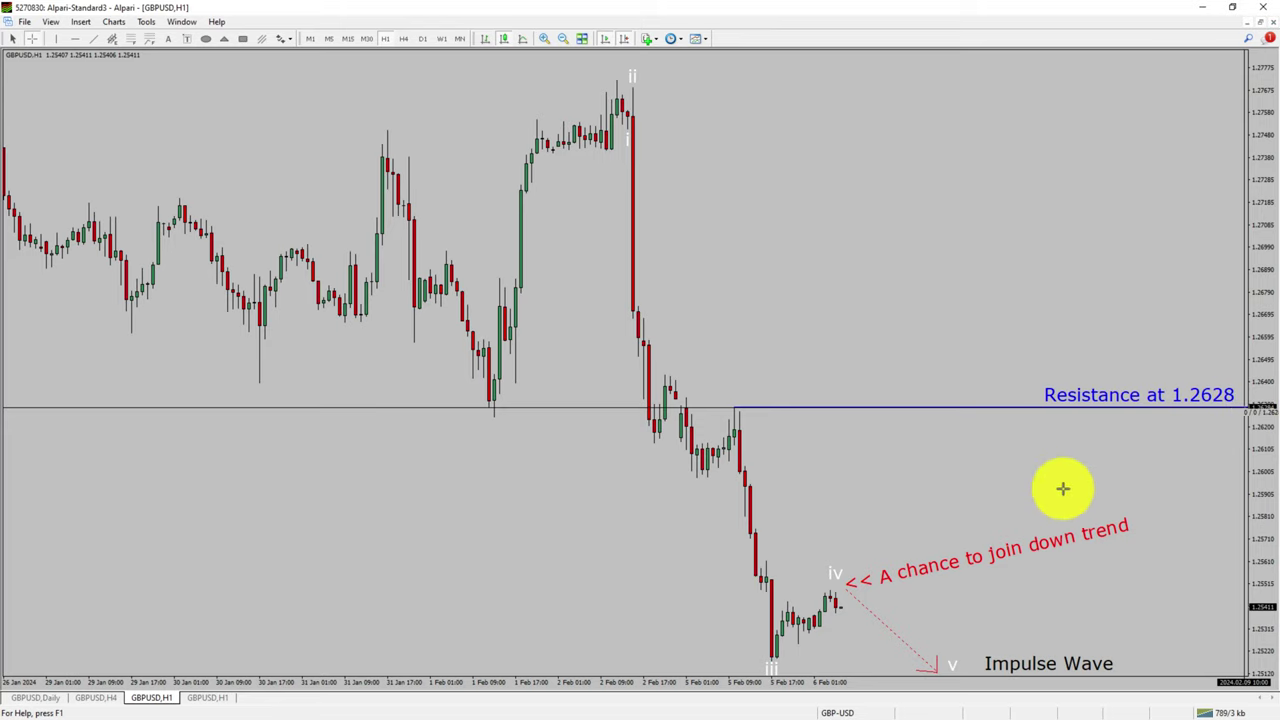
Show the second GBPUSD H1 chart and examine the red Fibonacci retracement zone around wave iv.
key("ctrl+F6")
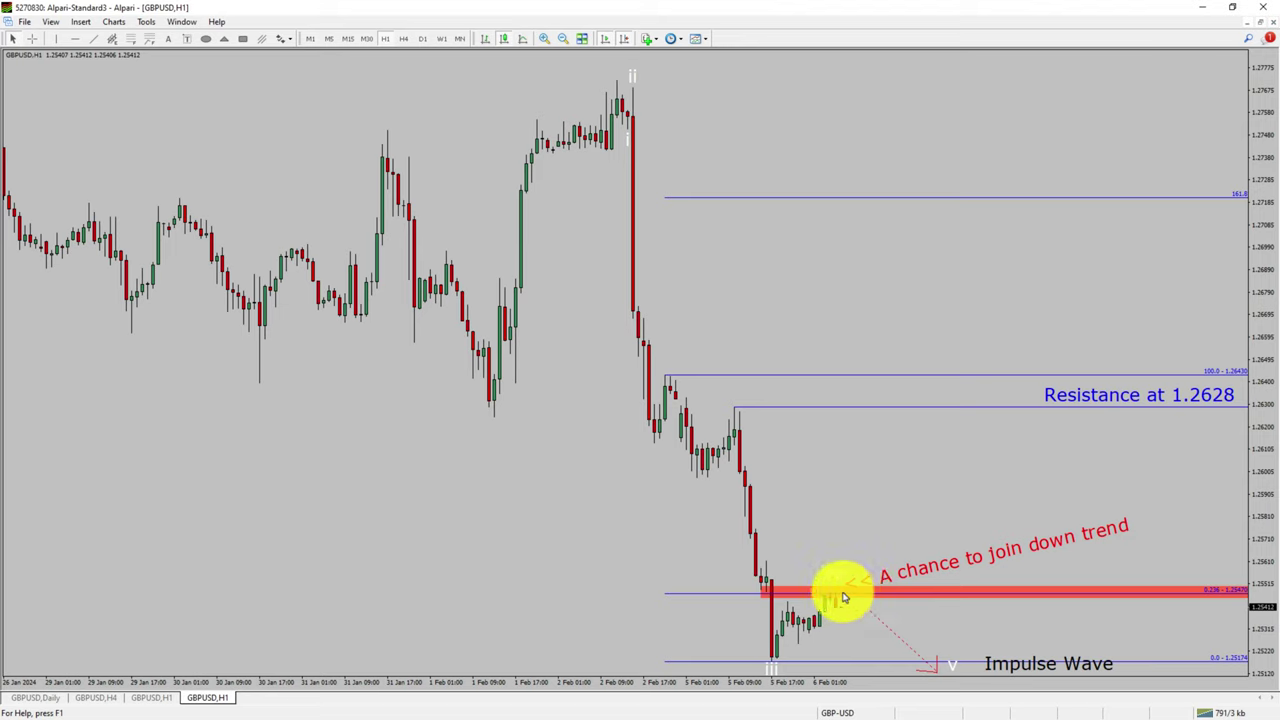
left_click(763, 588)
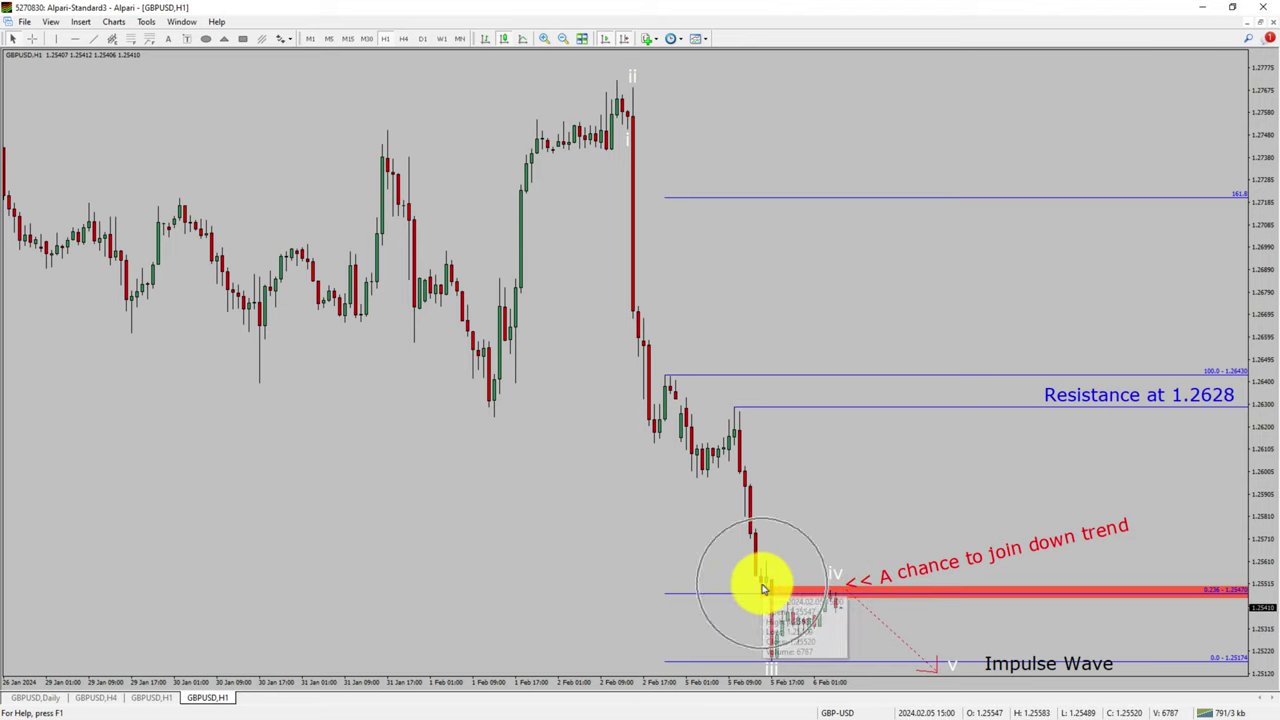
left_click(857, 586)
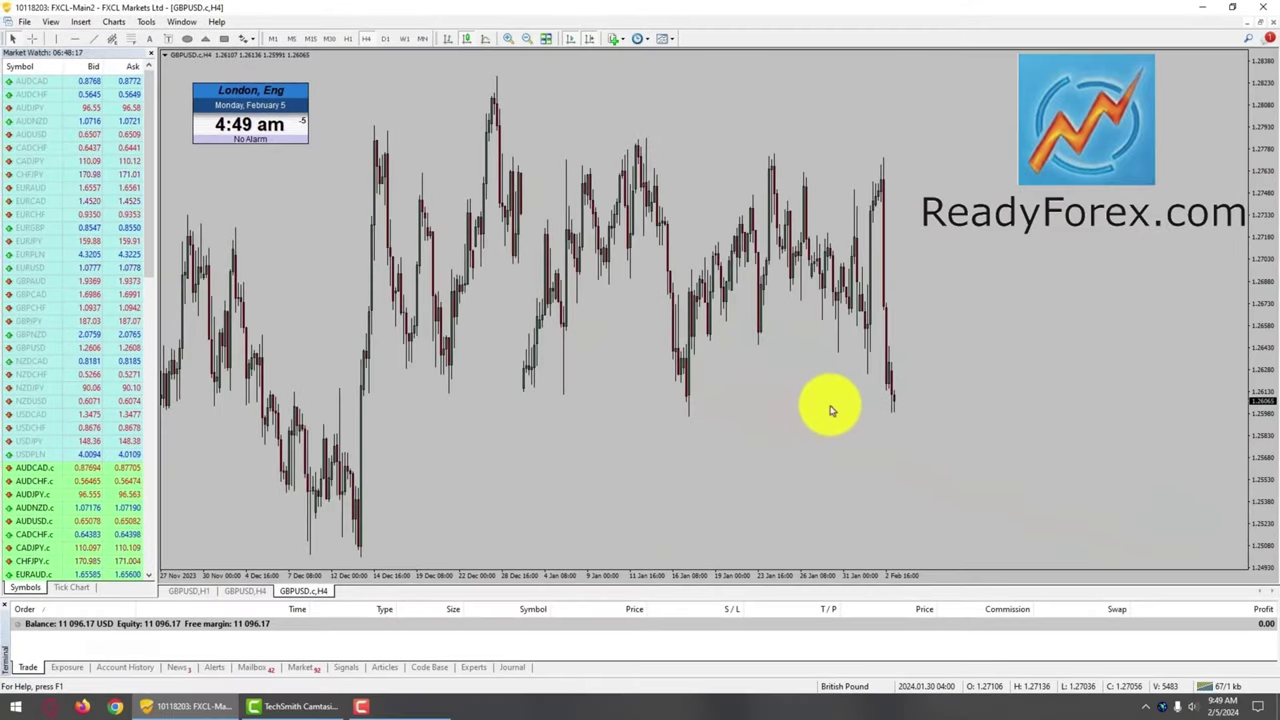
Start a new GBPUSD.c order from the H4 chart and configure it as a pending Sell Limit order.
middle_click(829, 405)
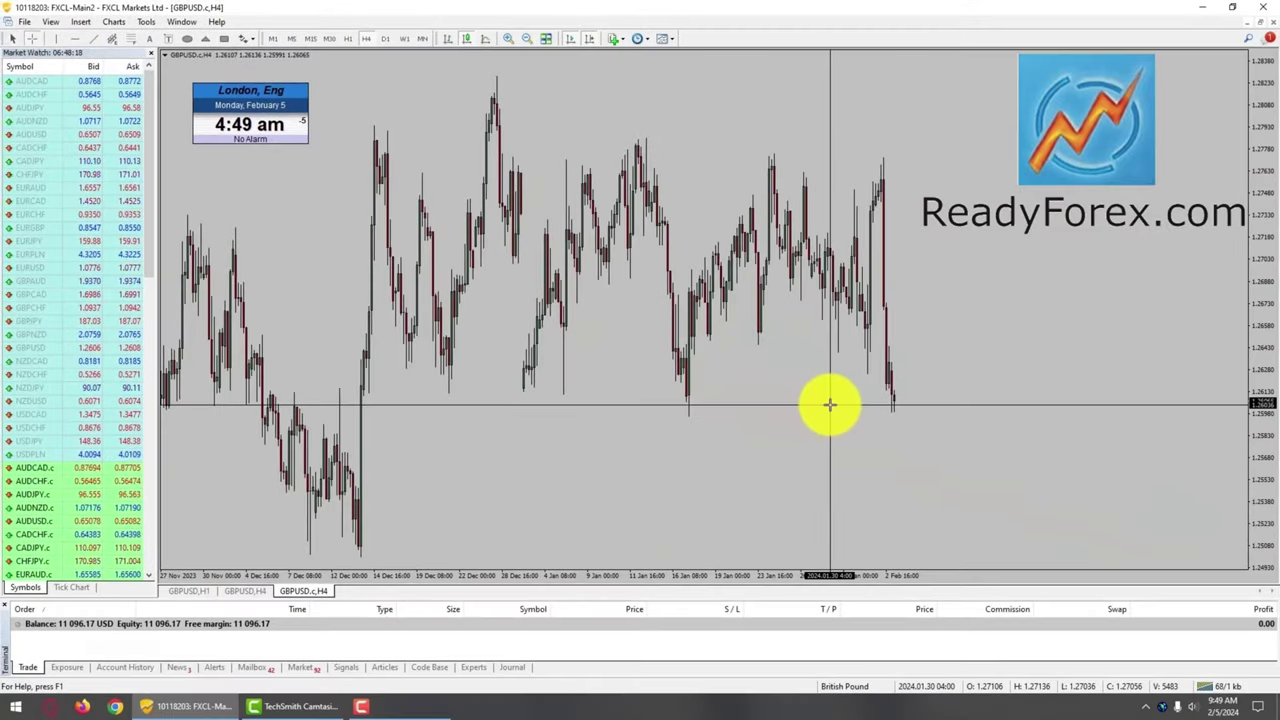
right_click(697, 177)
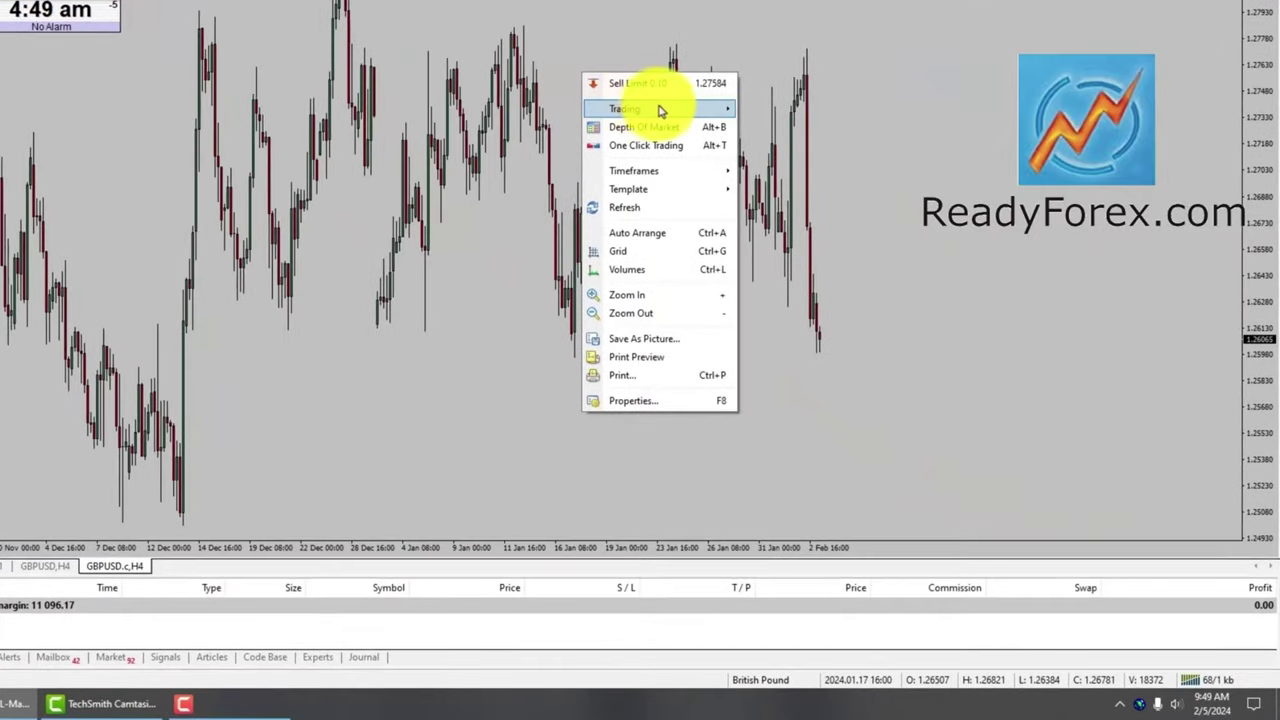
mouse_move(660, 111)
left_click(784, 180)
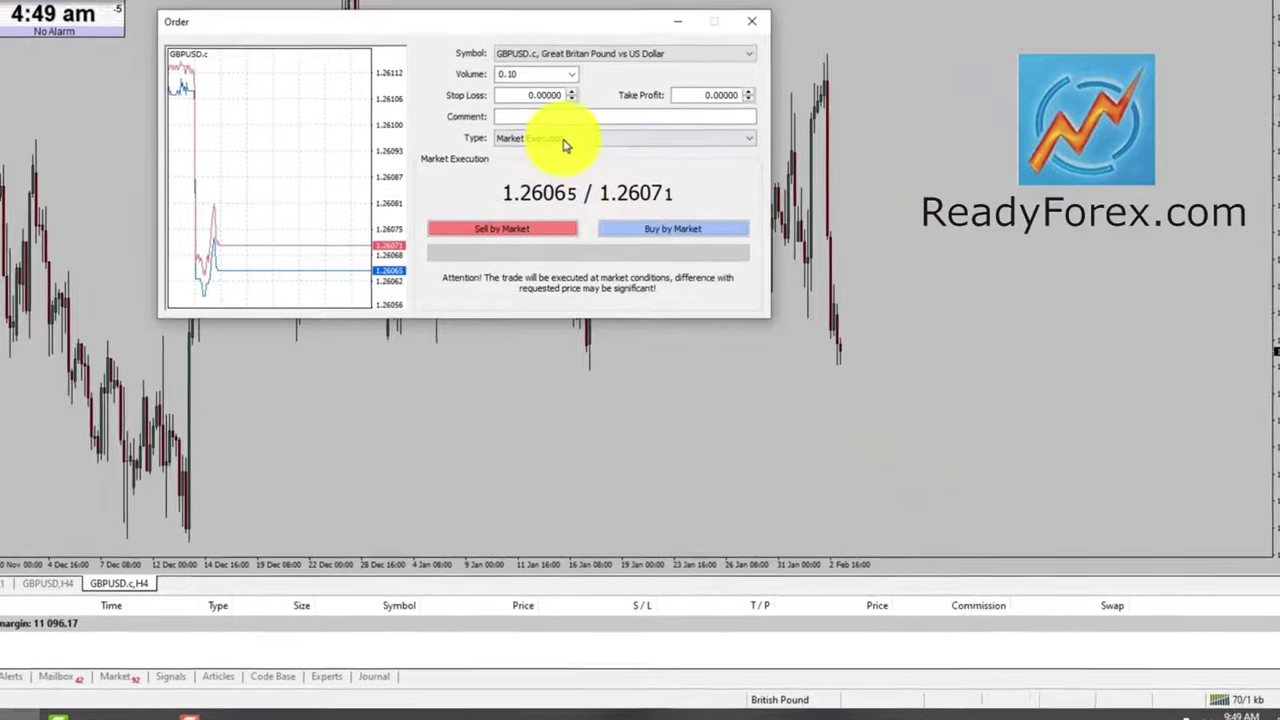
left_click(560, 131)
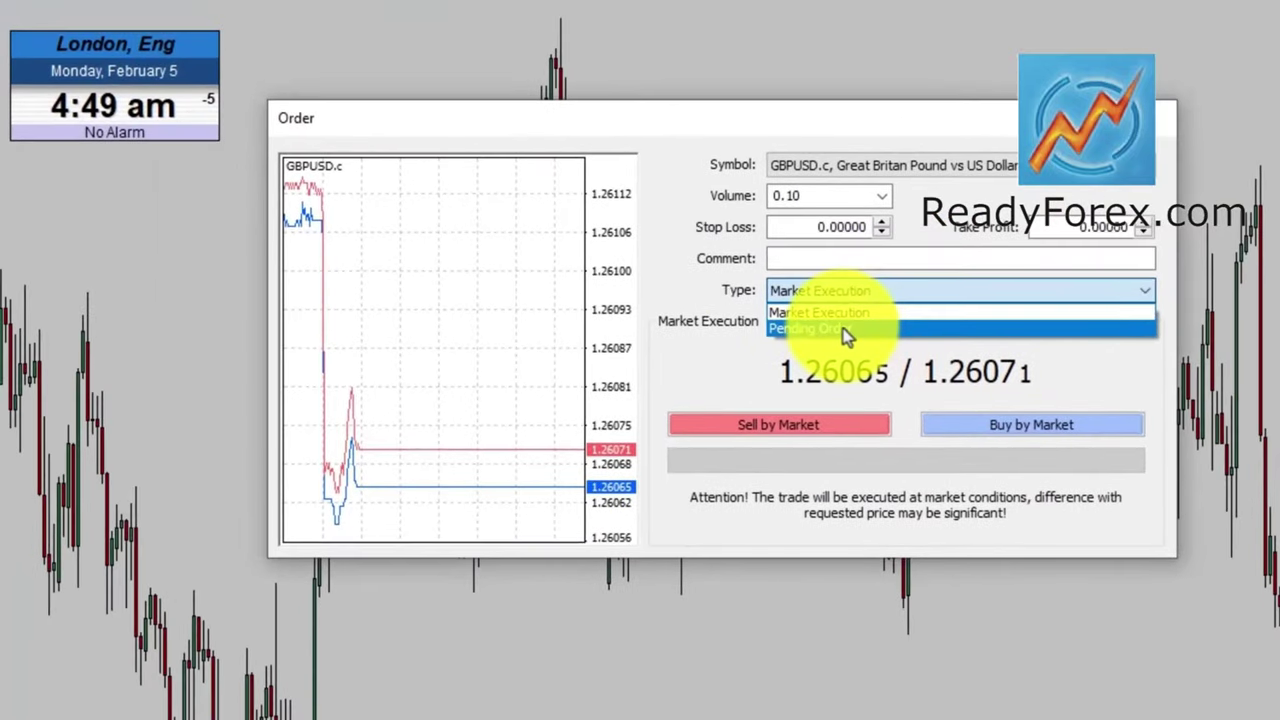
left_click(843, 330)
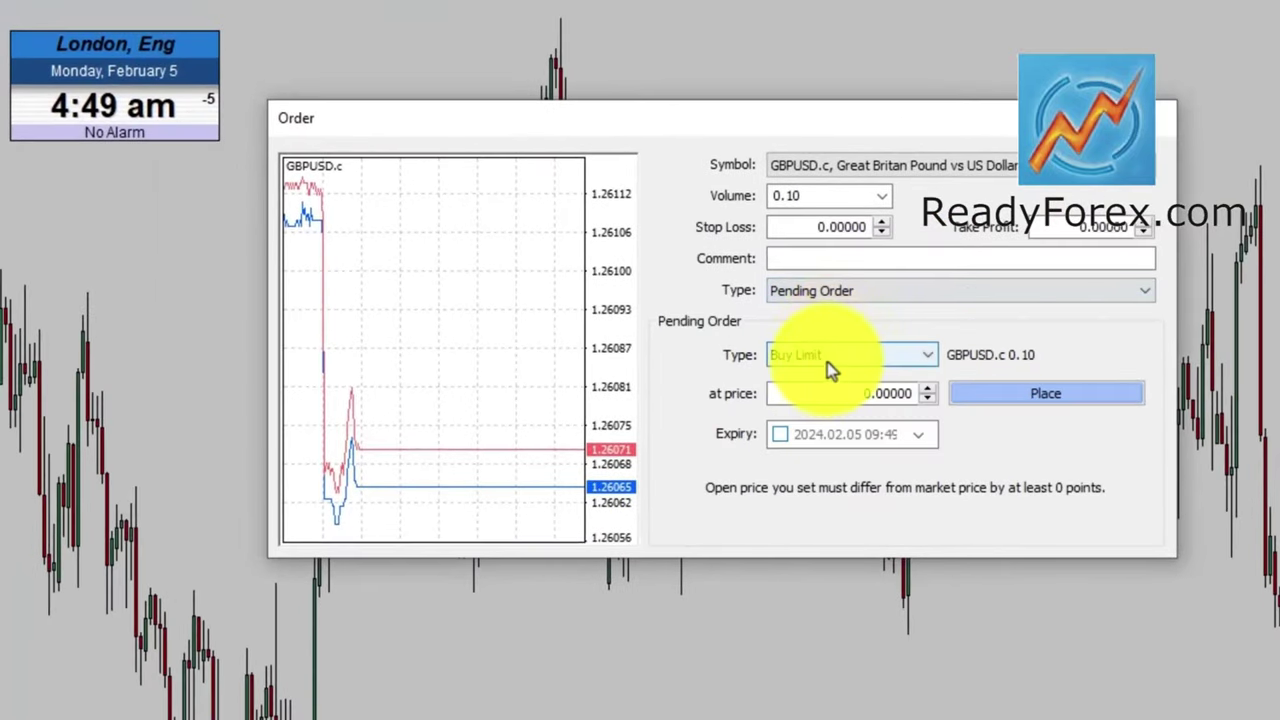
left_click(827, 362)
left_click(816, 394)
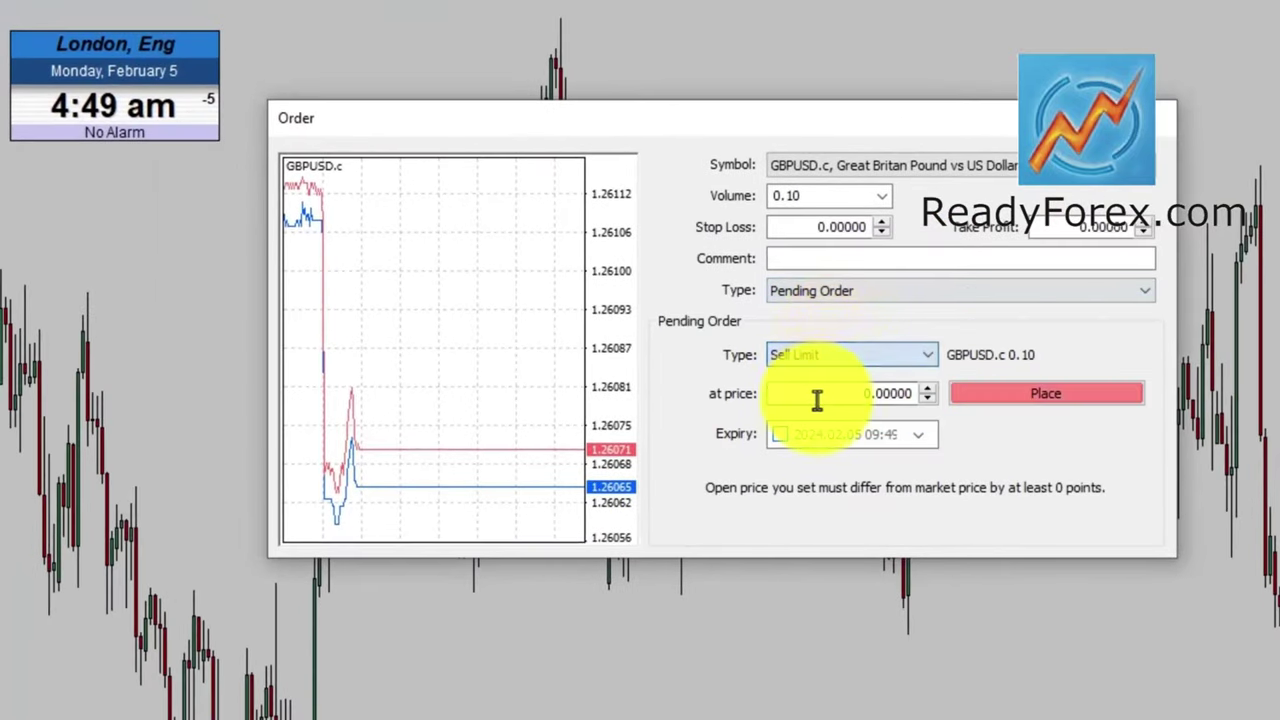
Set the sell limit price to 1.26130 and place the pending order.
type("1")
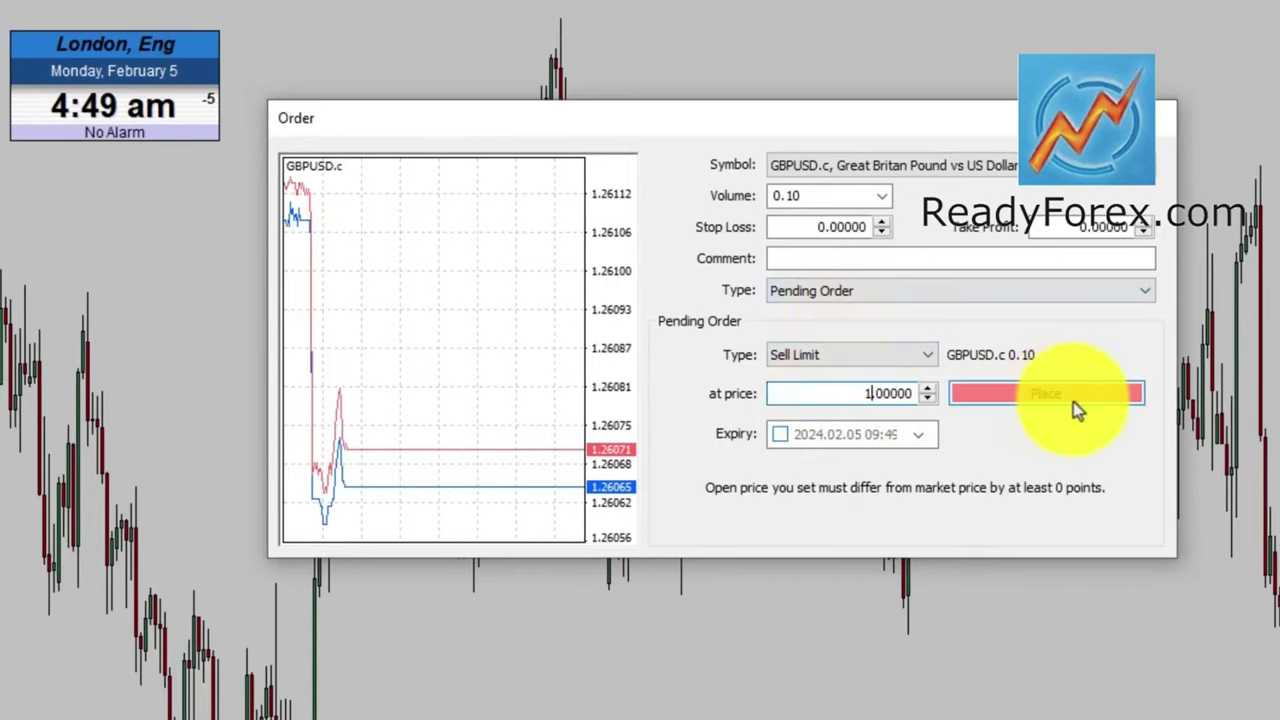
type(".26")
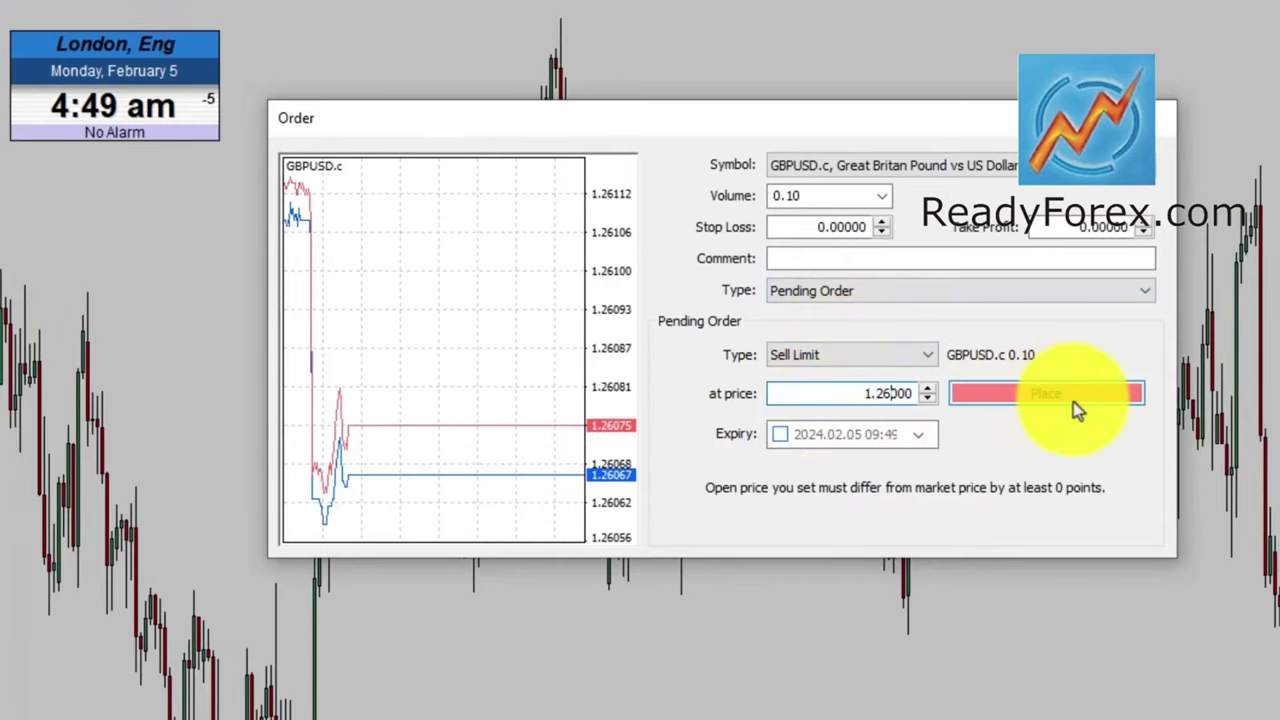
type("13")
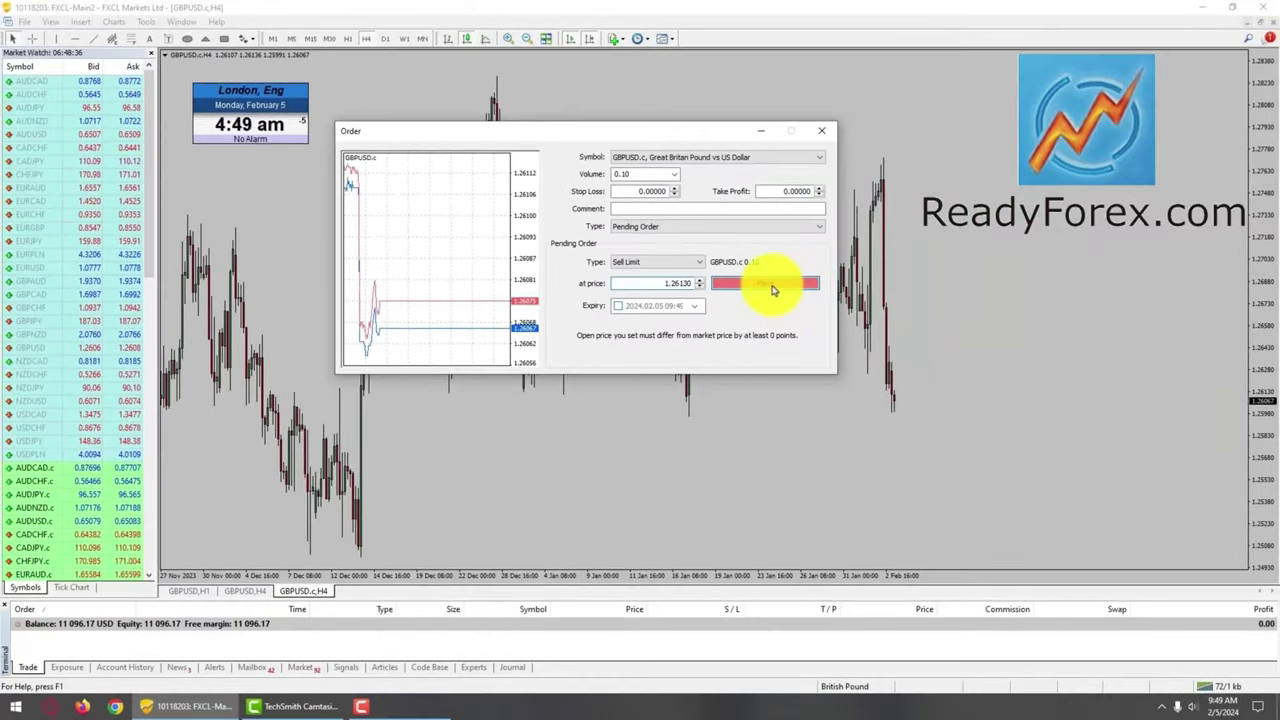
left_click(772, 287)
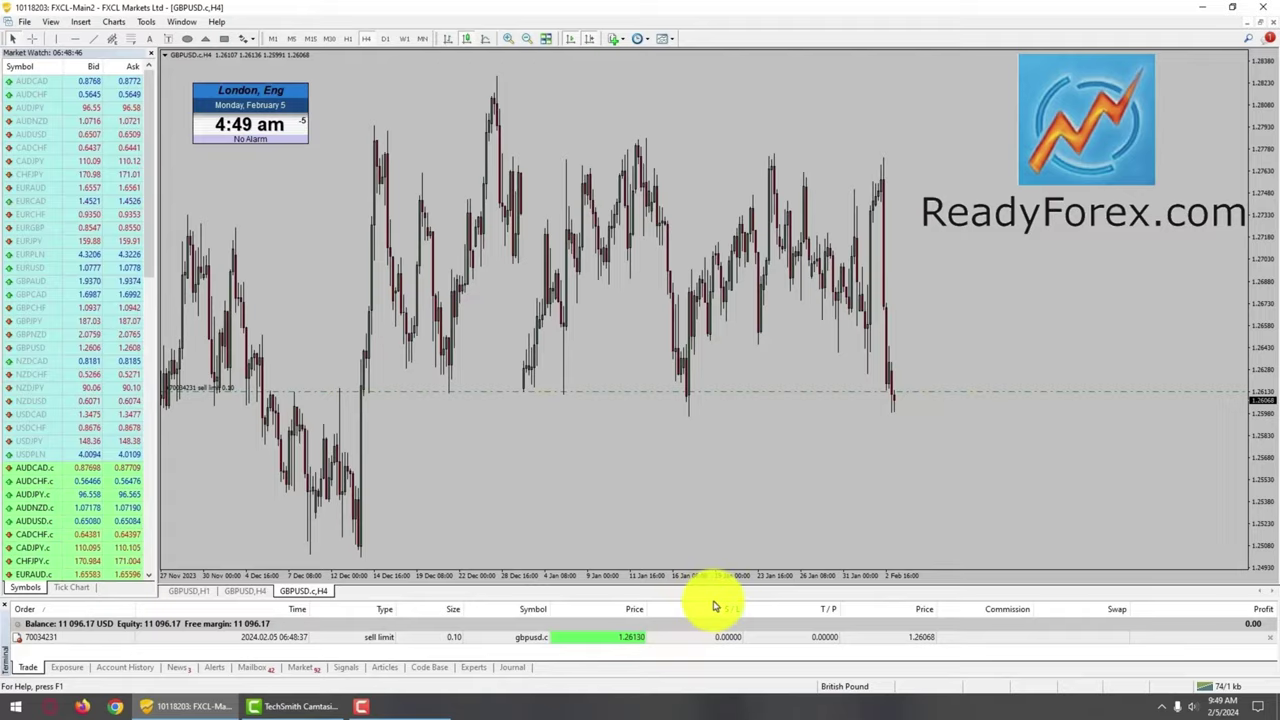
Modify the pending GBPUSD.c sell limit order to add a stop loss at 1.27710.
left_click_drag(714, 598, 716, 562)
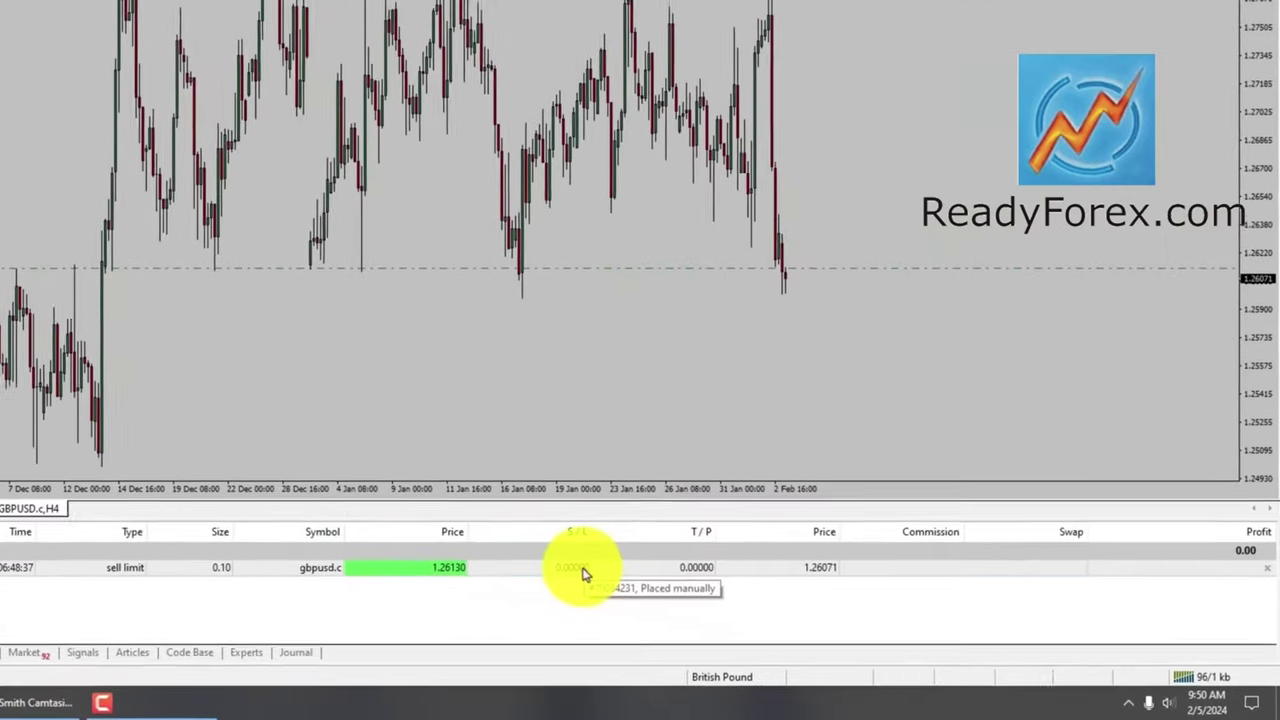
right_click(737, 601)
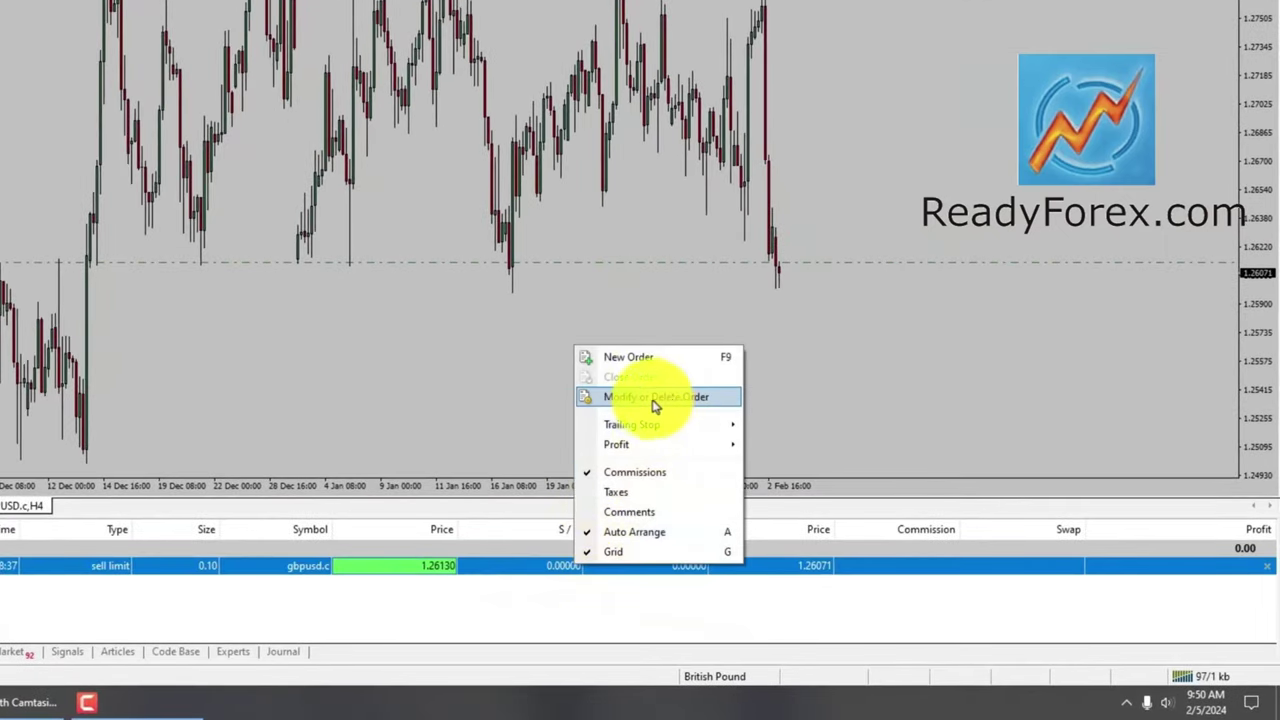
left_click(679, 400)
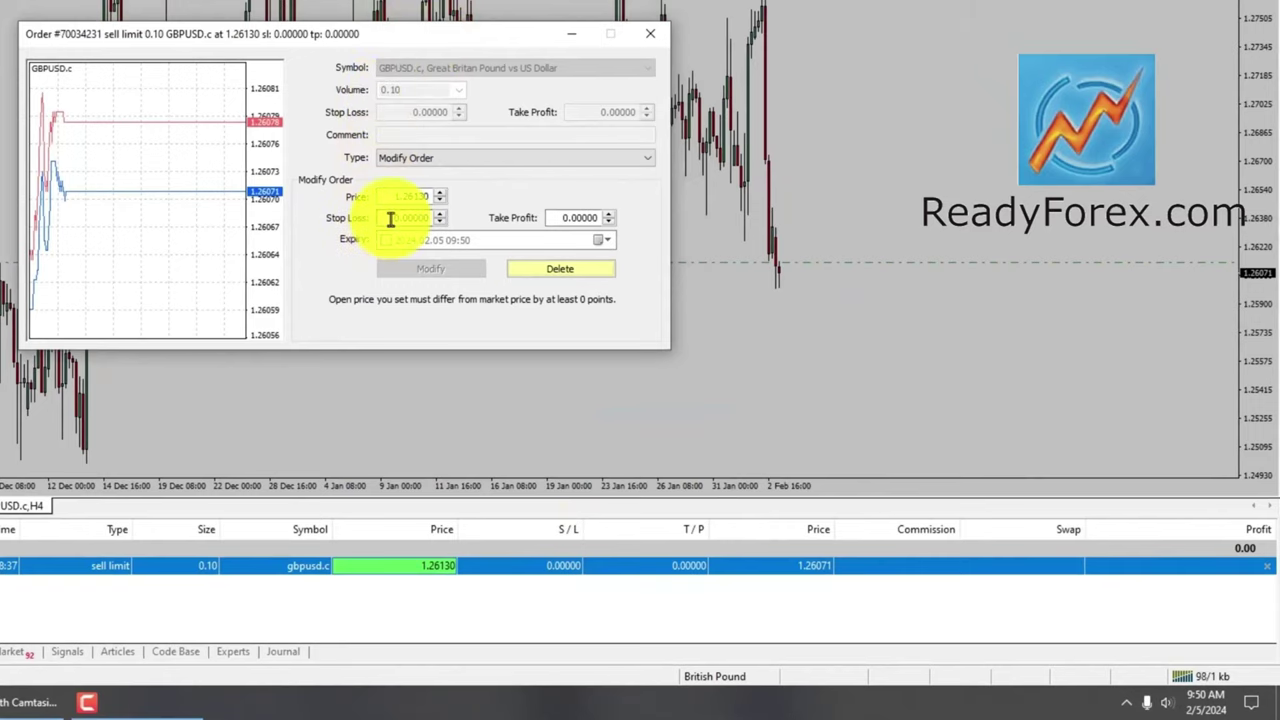
left_click(440, 215)
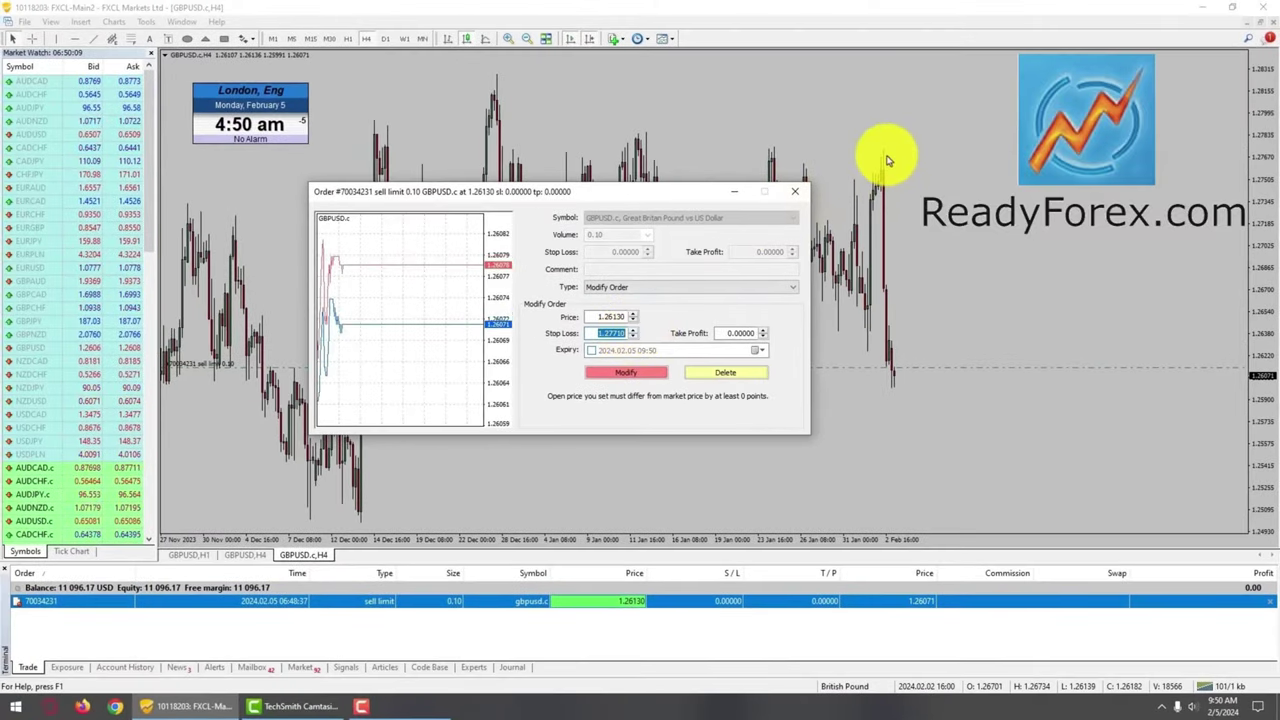
left_click(646, 372)
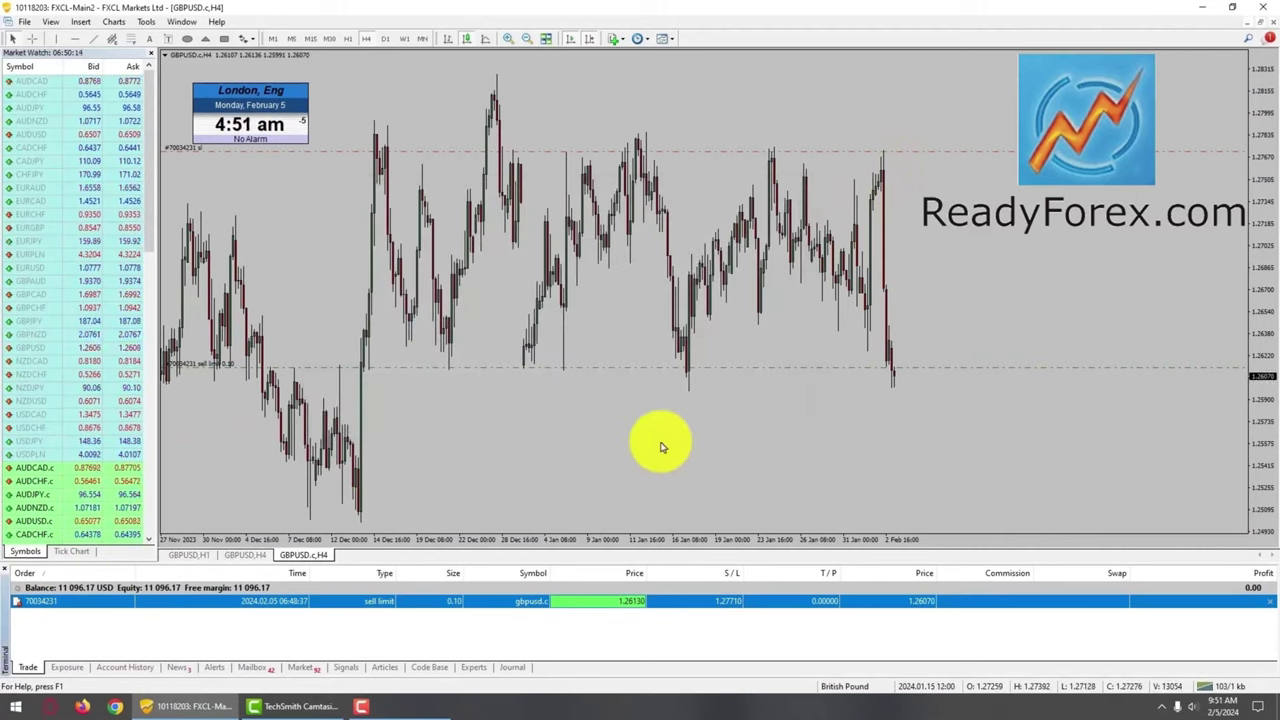
Mark the target level at 1.24992 with a horizontal line on the daily chart and set the order's take profit to 1.24980.
left_click(522, 321)
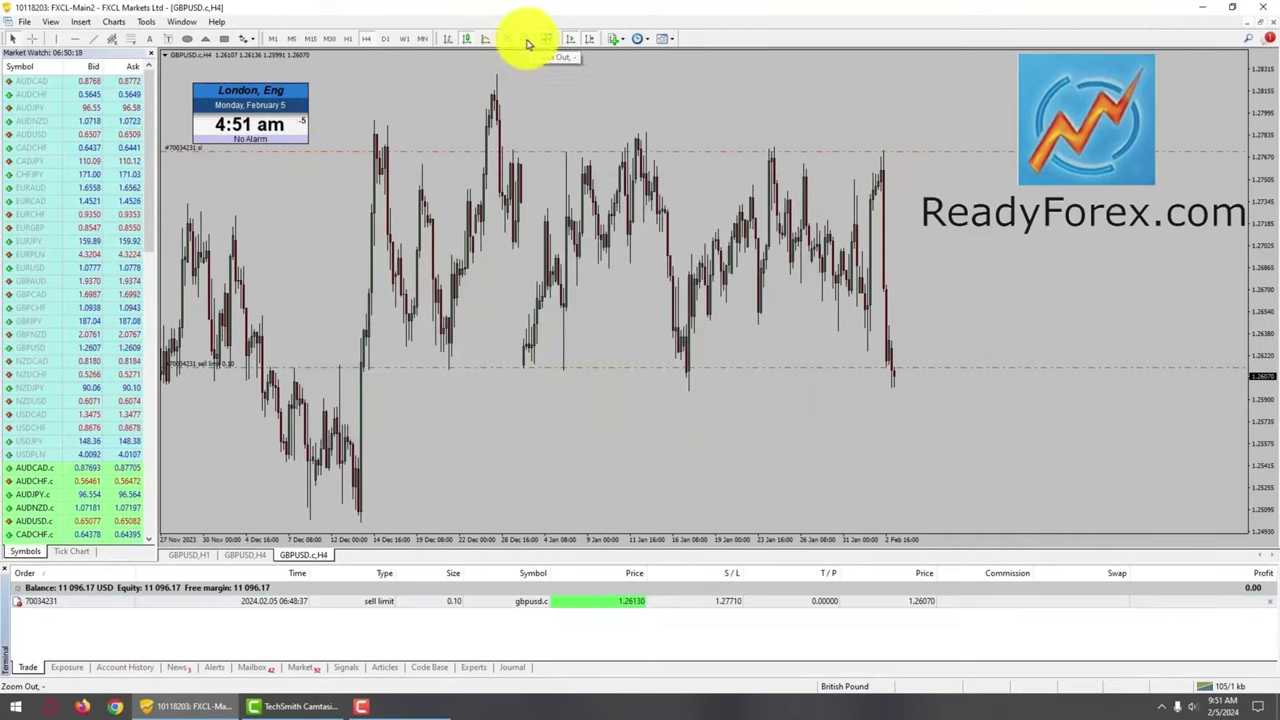
middle_click(370, 523)
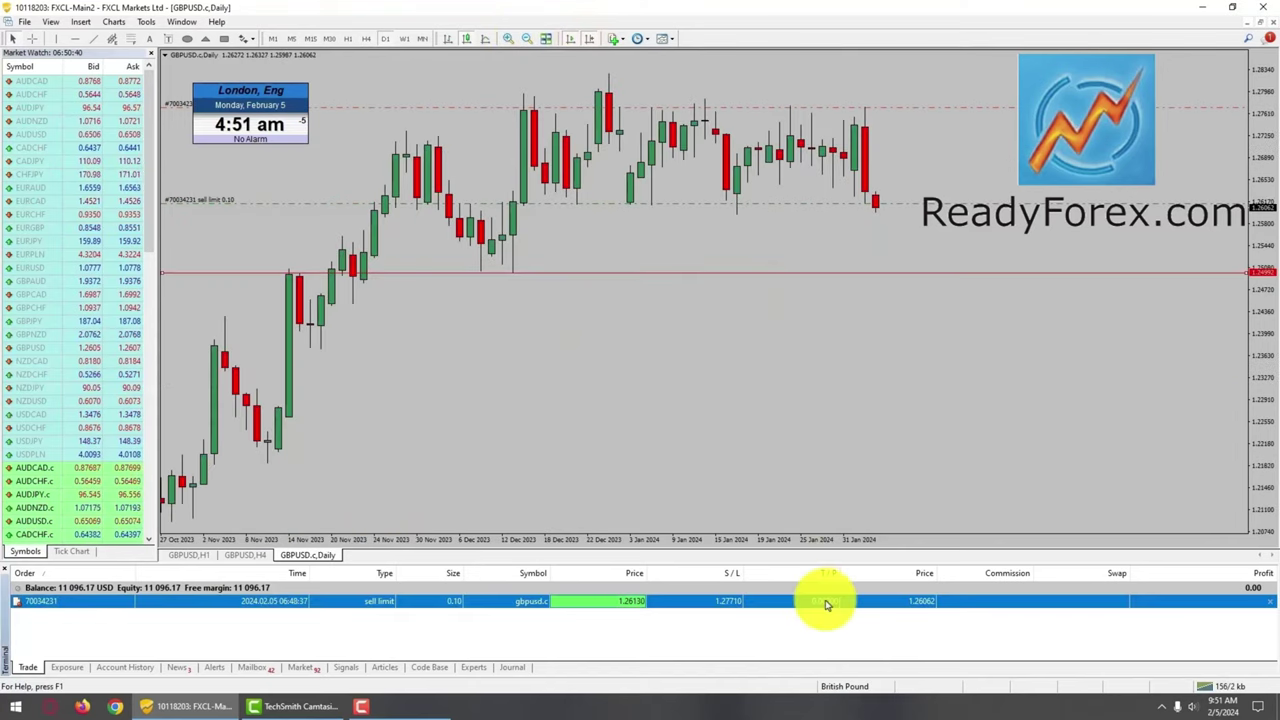
right_click(823, 600)
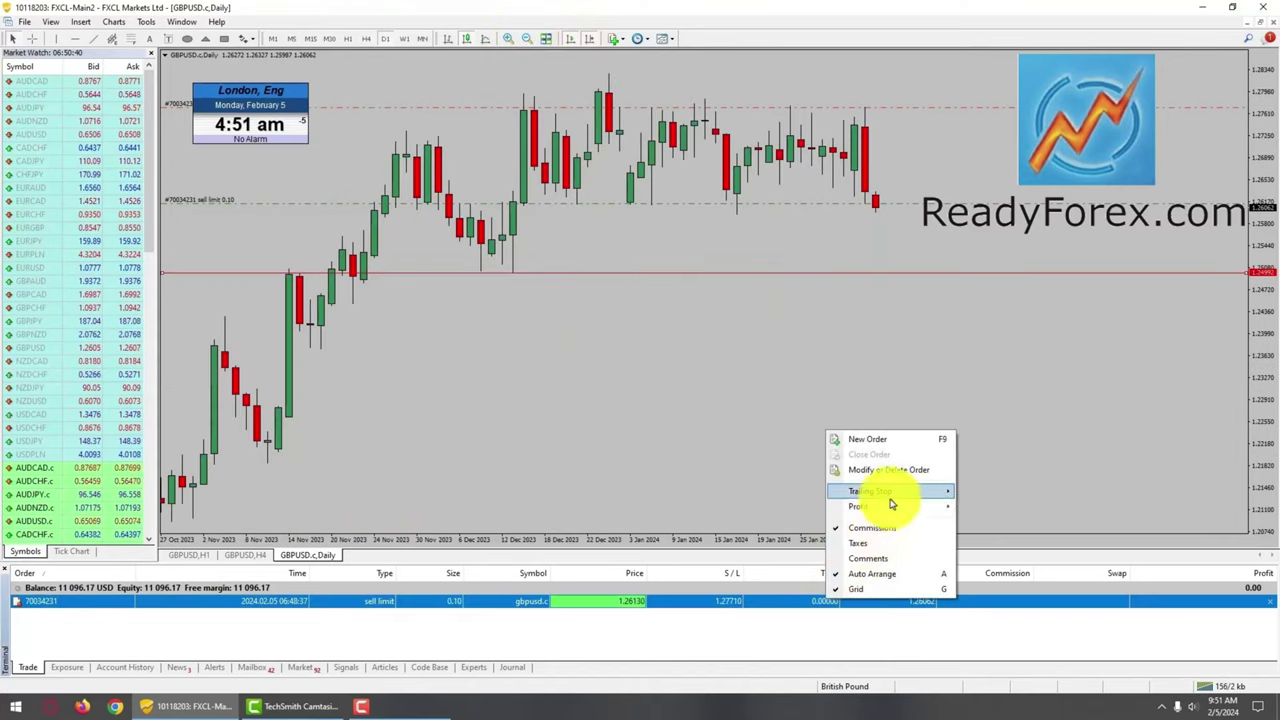
left_click(860, 472)
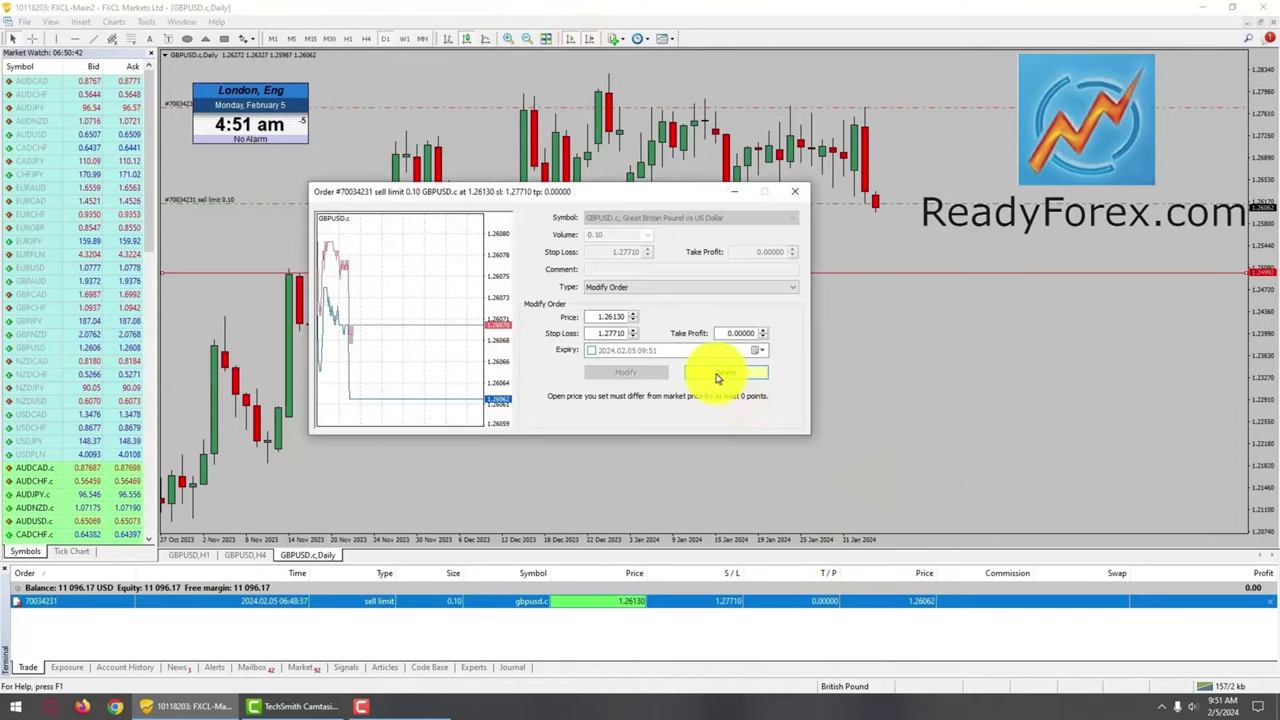
left_click(762, 334)
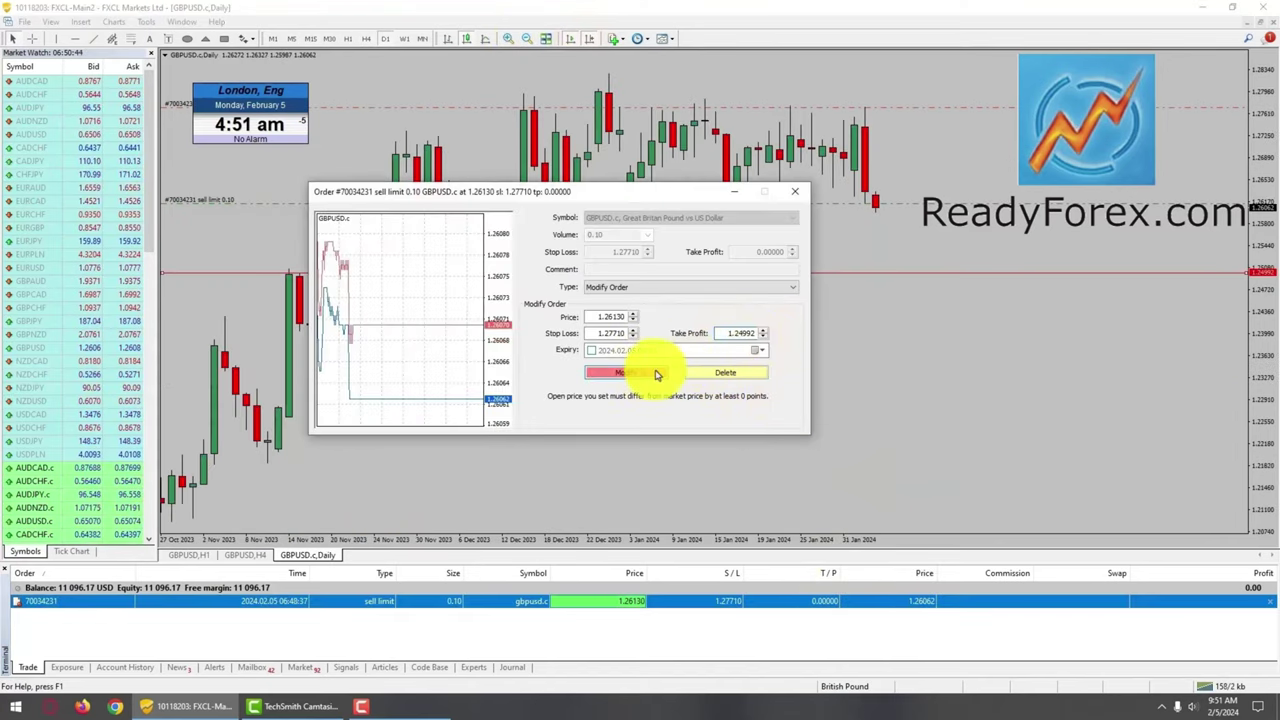
left_click(594, 372)
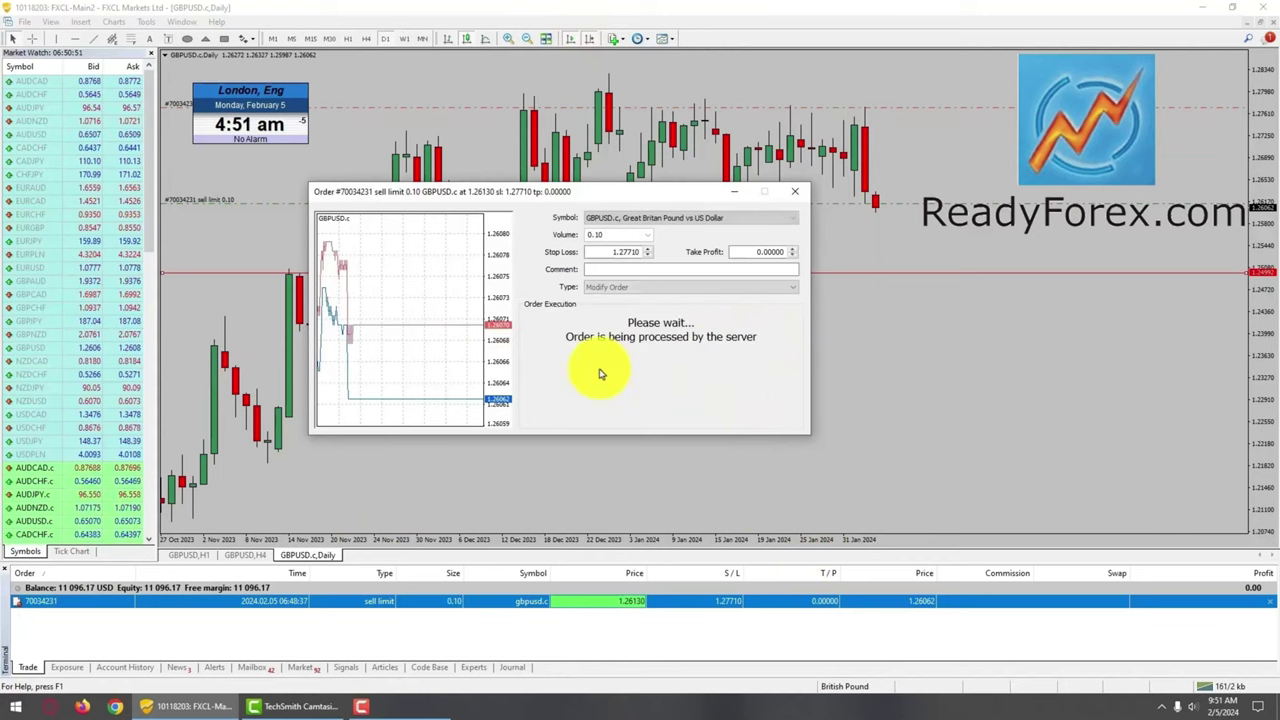
Delete the red horizontal line from the daily GBPUSD.c chart through its objects list.
right_click(661, 378)
left_click(690, 444)
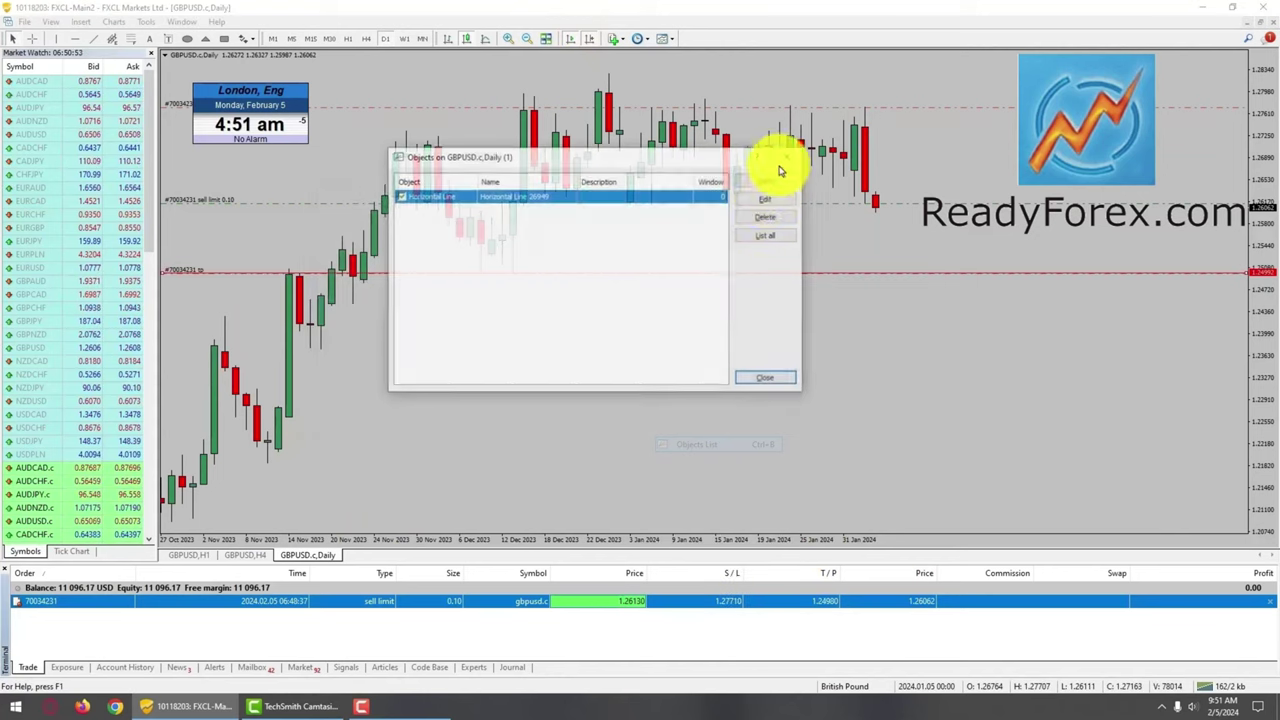
left_click(766, 218)
key("Escape")
left_click(910, 205)
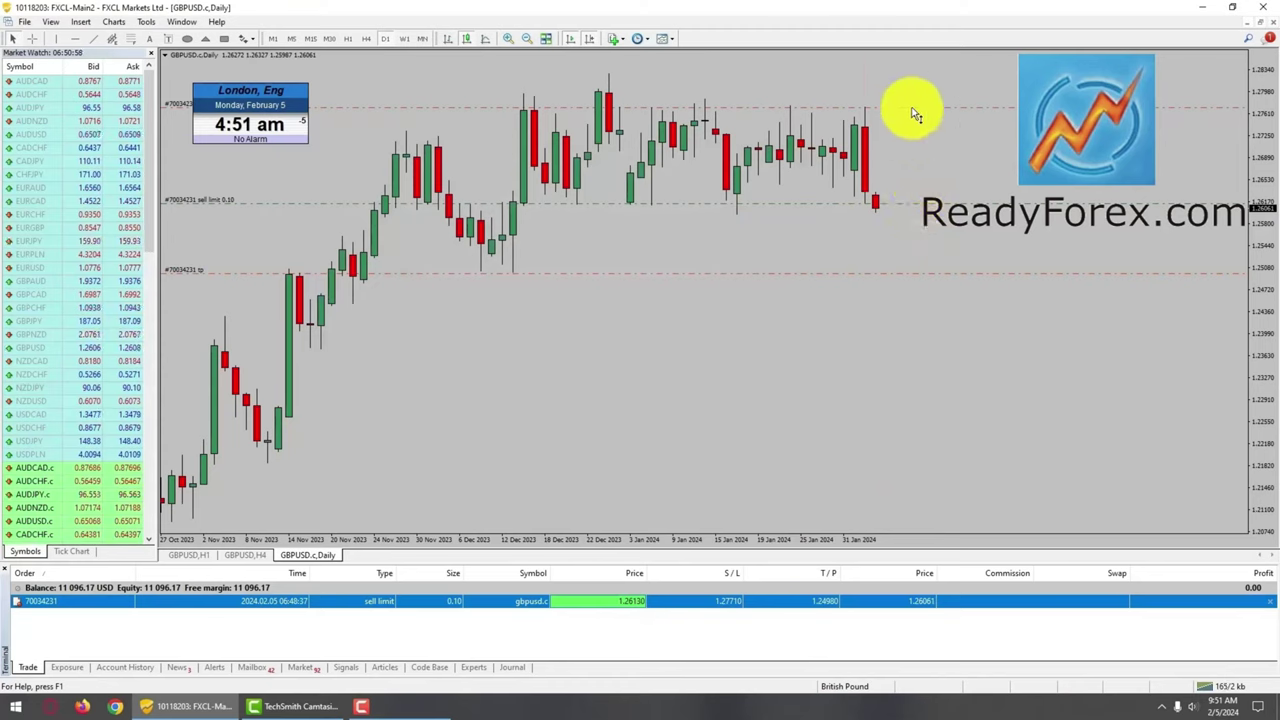
Switch the GBPUSD.c chart from the daily to the H1 timeframe.
left_click(777, 639)
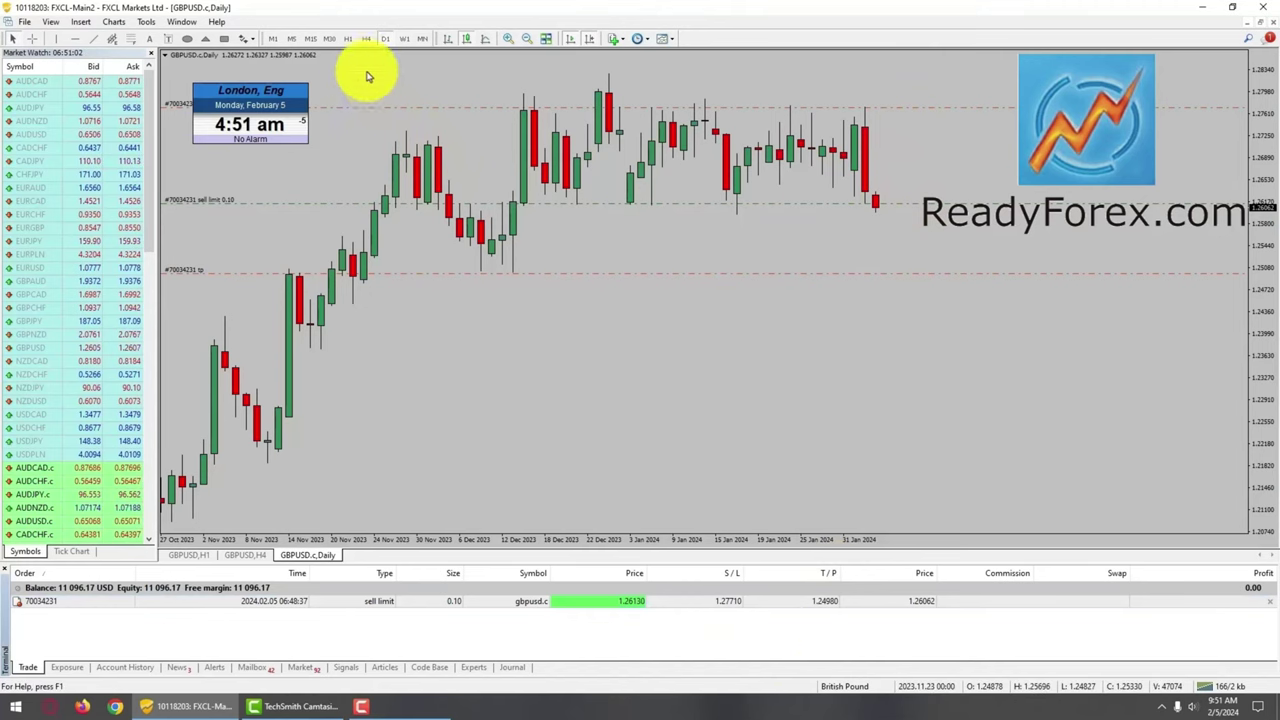
left_click(350, 40)
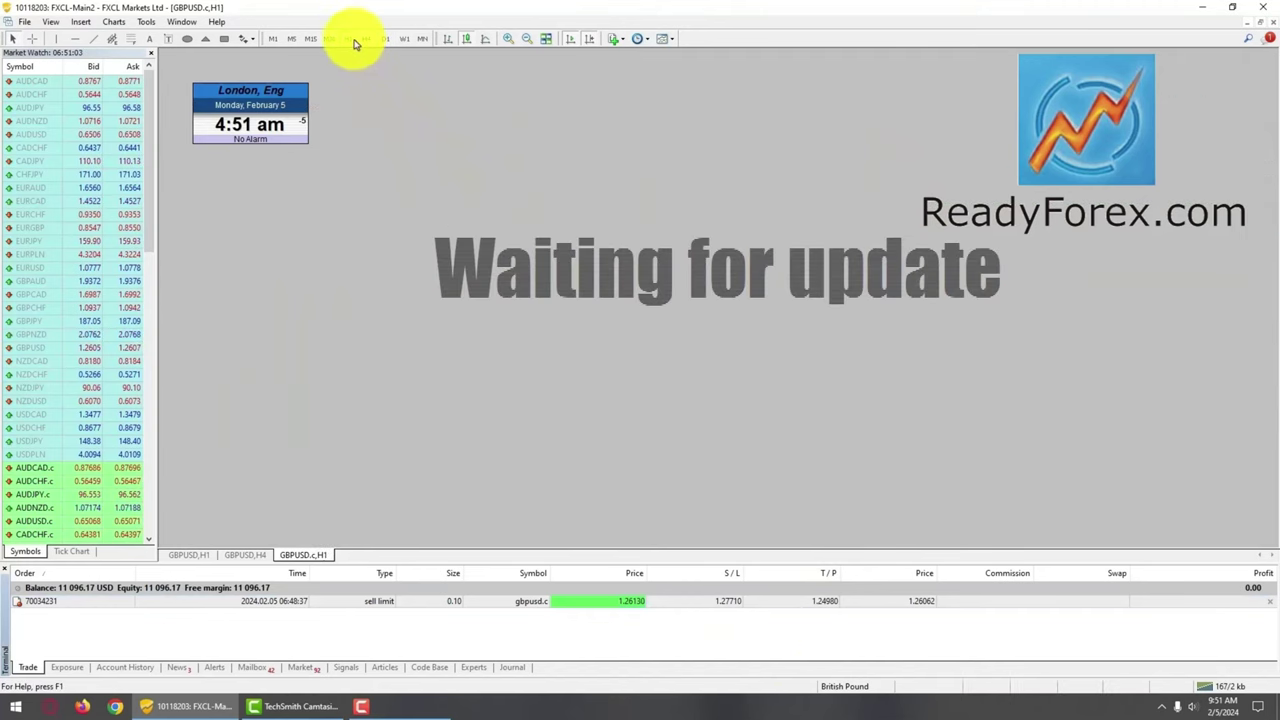
left_click(527, 38)
Create a new GBPUSD.c order from the chart and sell 0.10 lots at market execution.
right_click(857, 236)
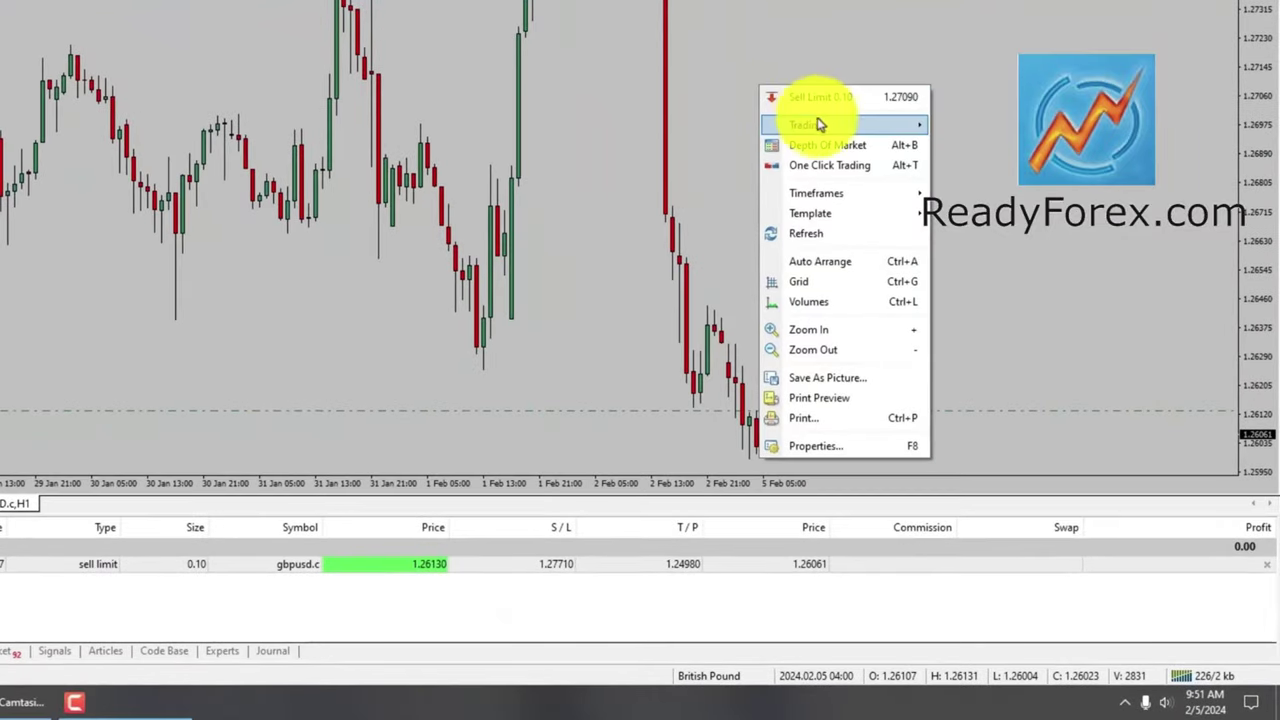
mouse_move(913, 249)
left_click(1040, 205)
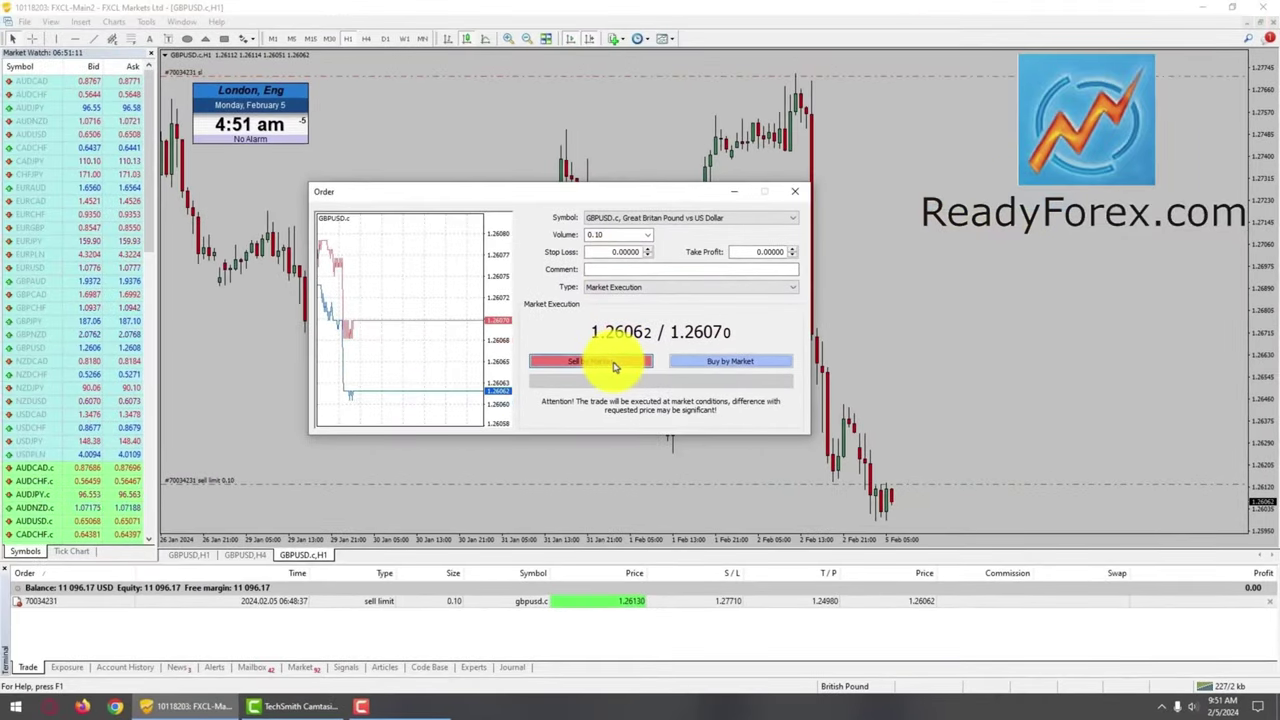
left_click(614, 366)
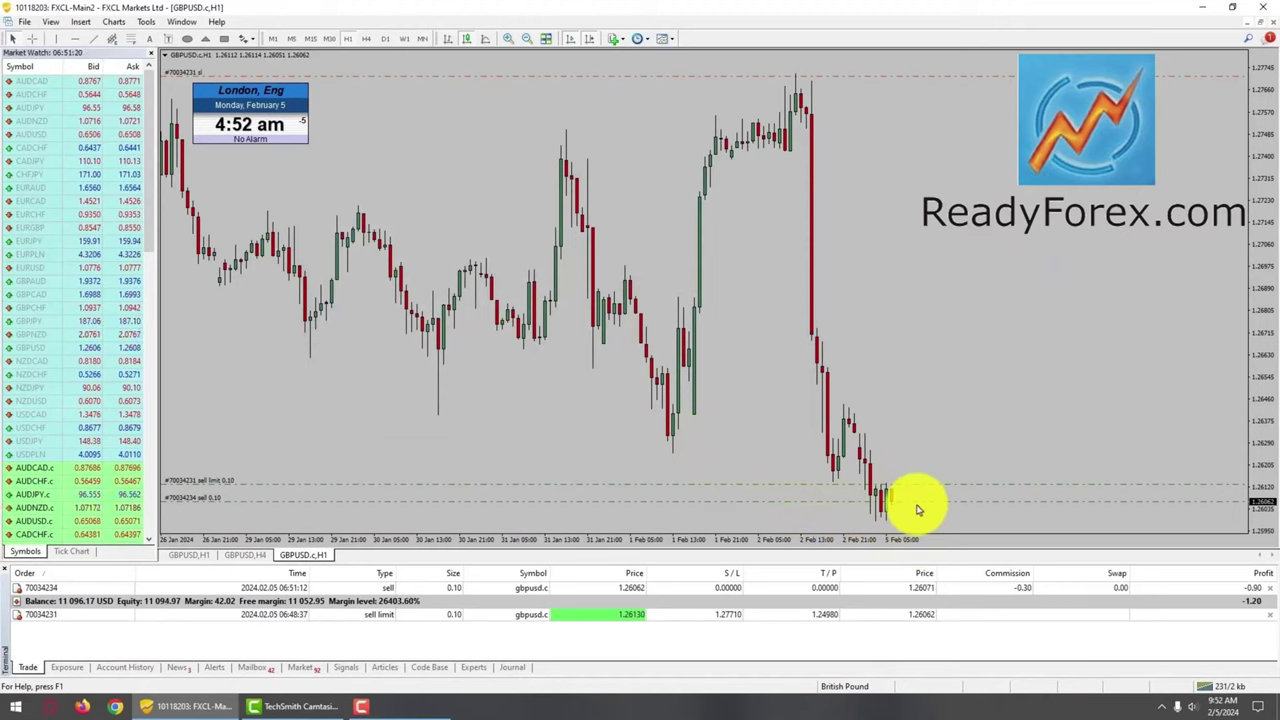
Modify the open GBPUSD.c market sell position to add a stop loss at 1.27710.
double_click(738, 594)
left_click(616, 341)
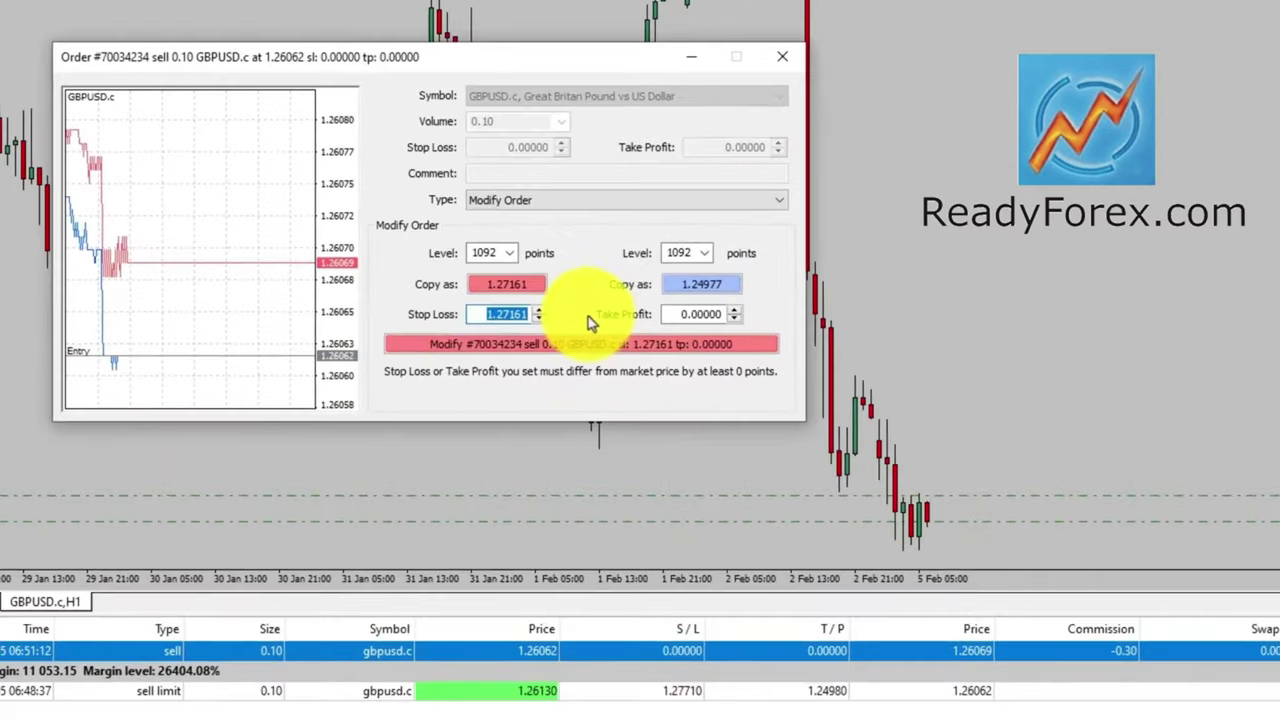
type("1.27710")
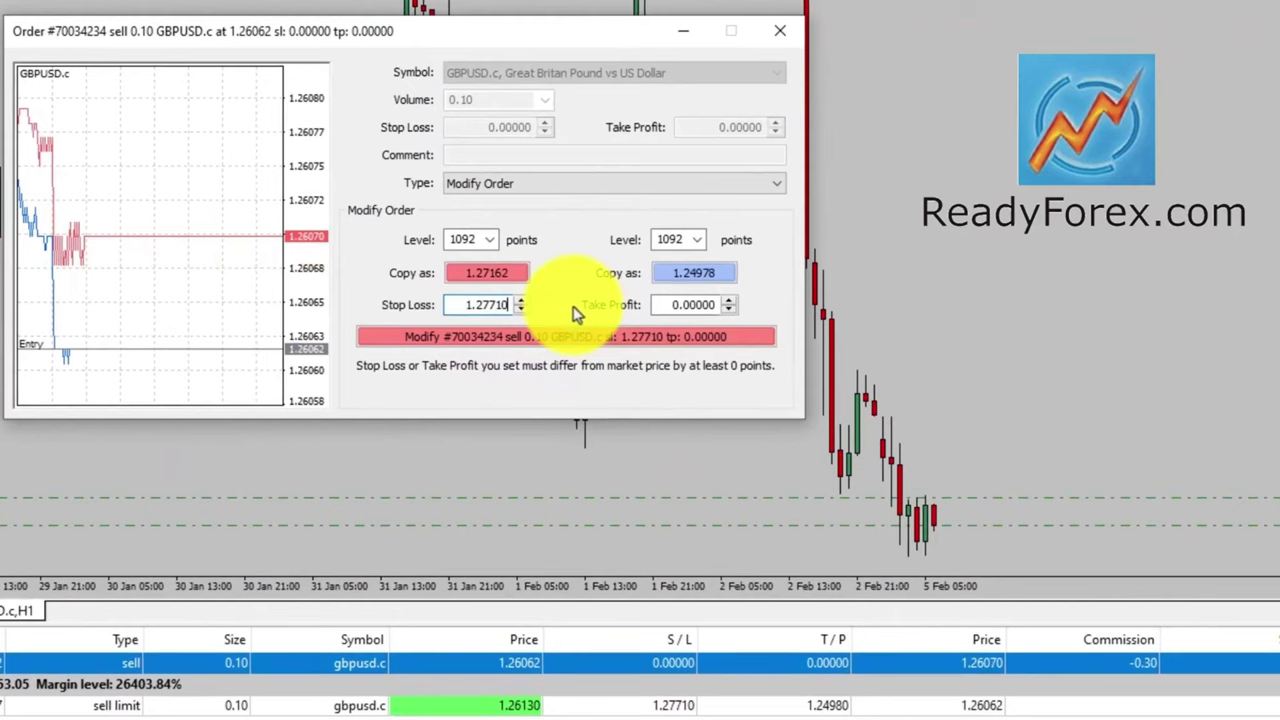
left_click(597, 337)
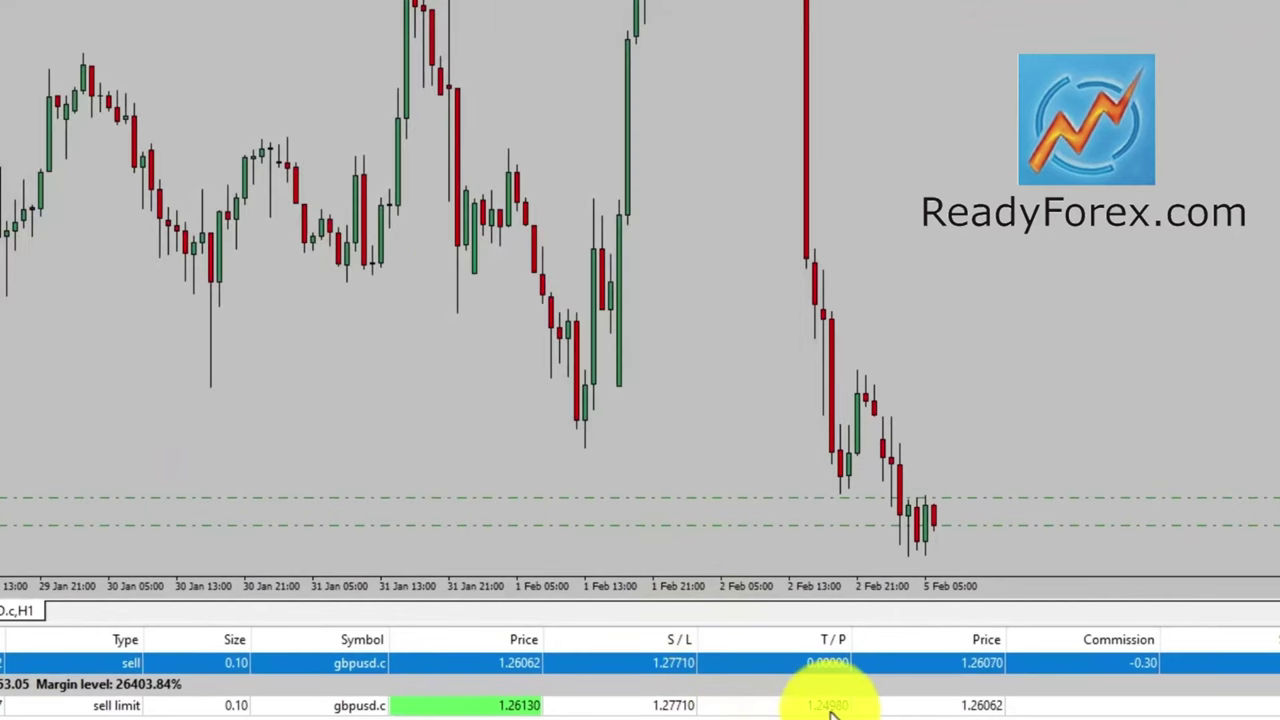
Set the take profit of the open GBPUSD.c market sell position to 1.24980.
double_click(843, 667)
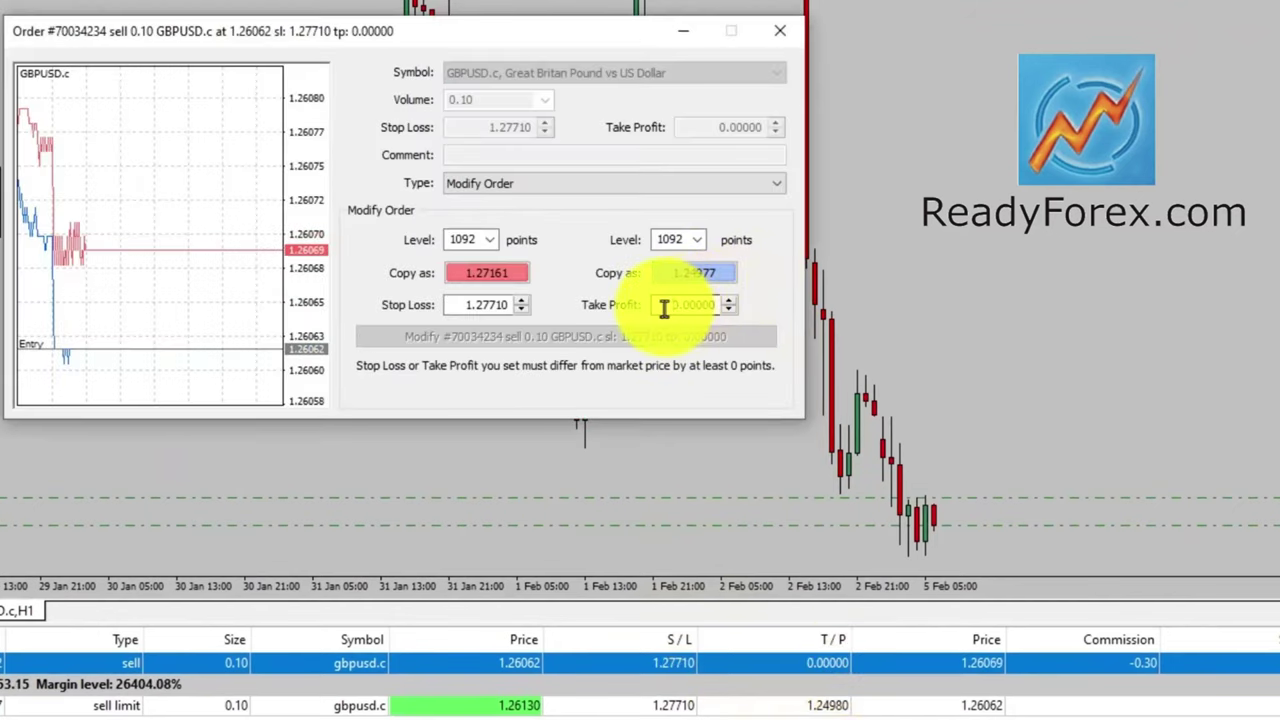
type("1.24")
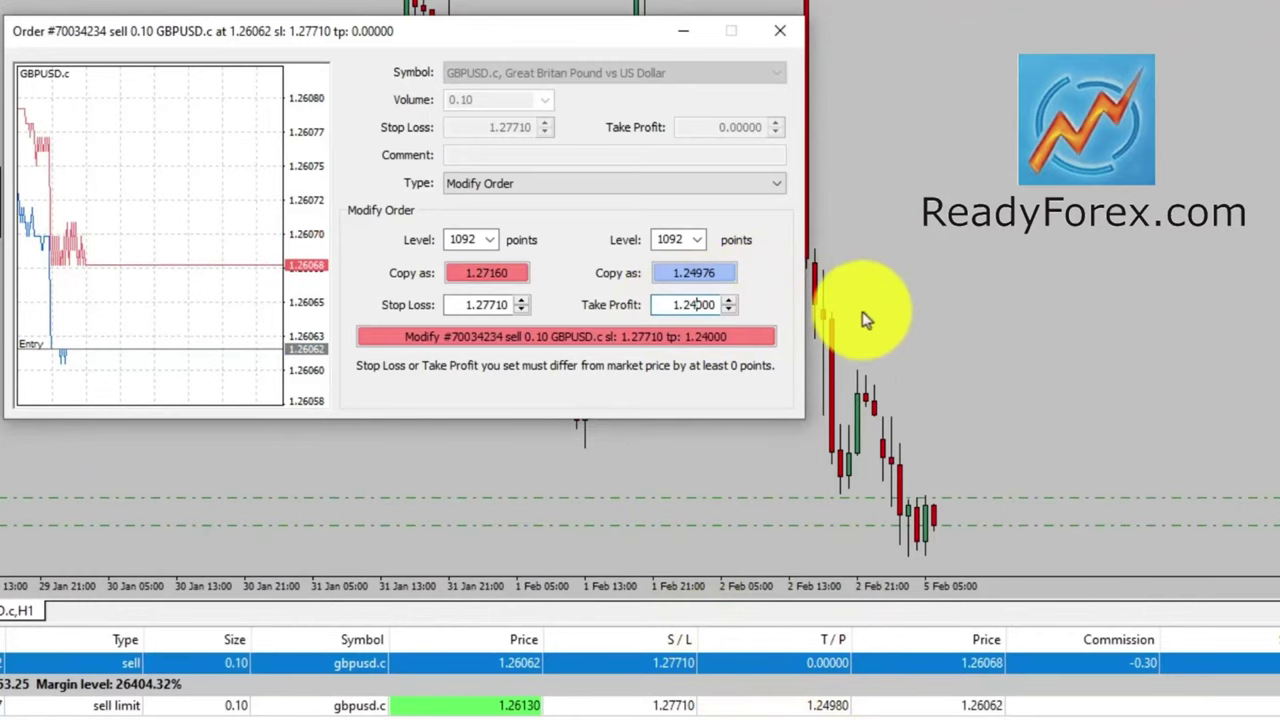
type("98")
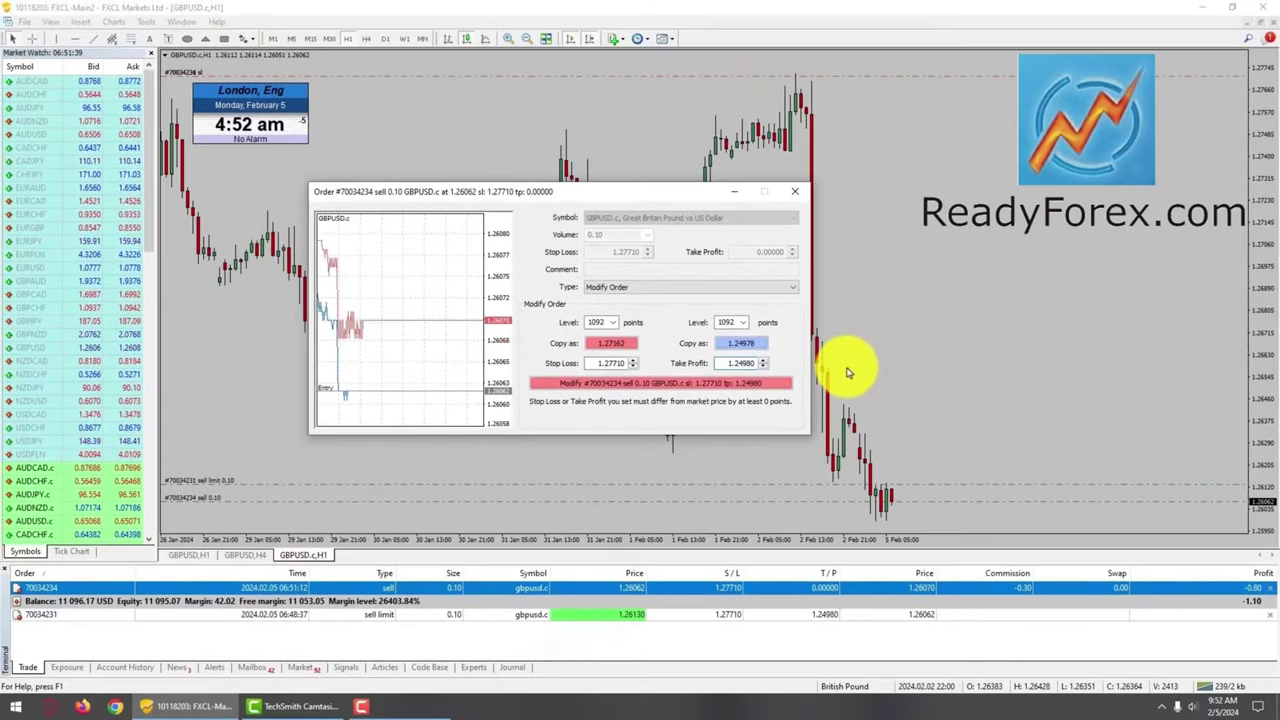
left_click(771, 390)
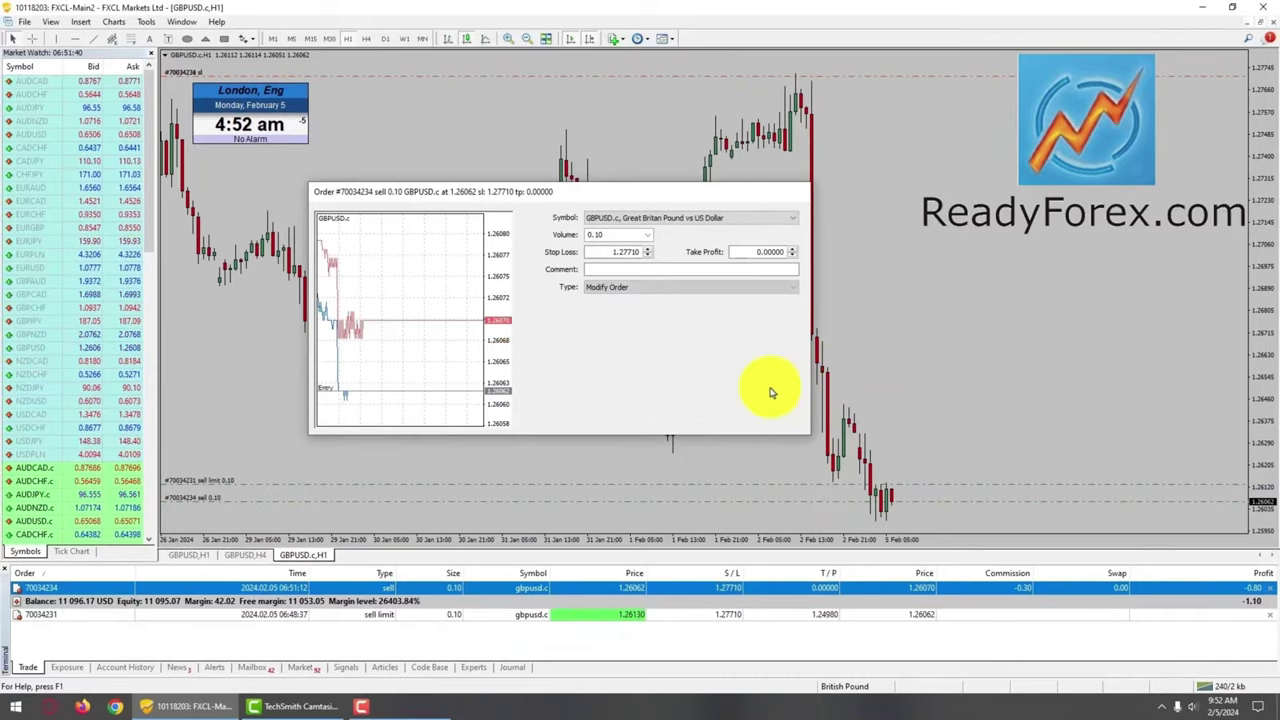
left_click(767, 589)
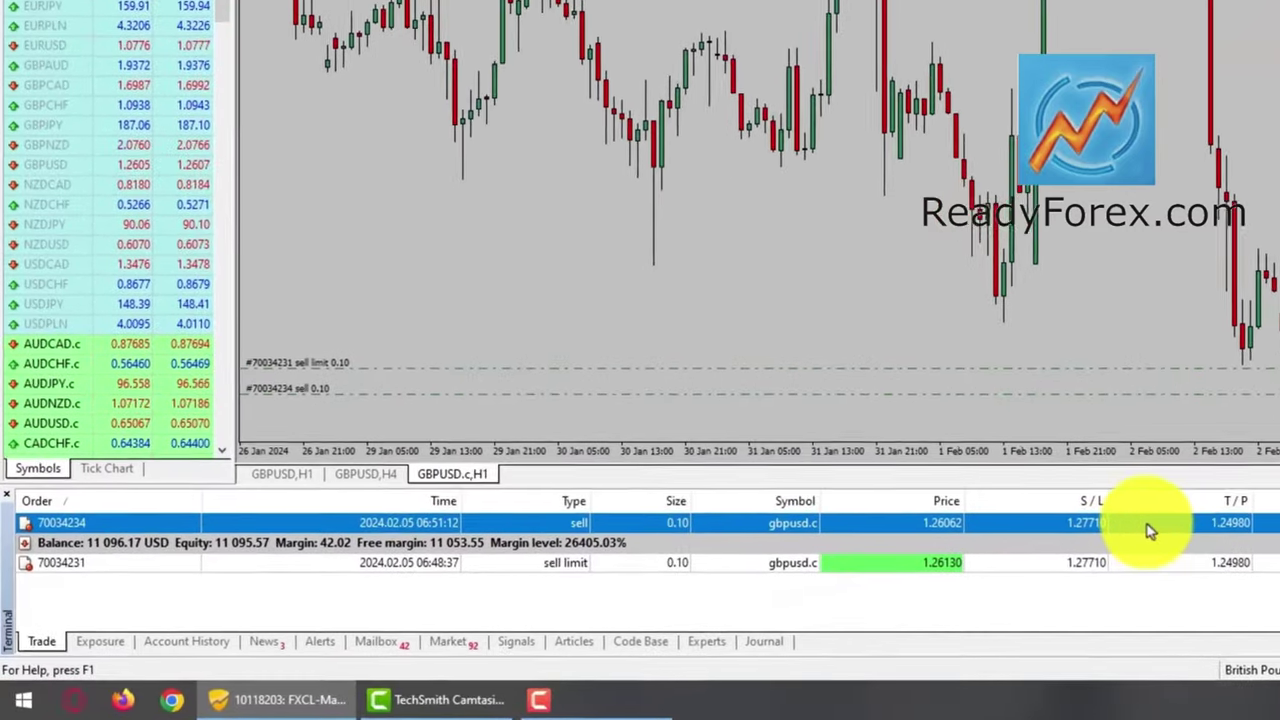
Review the open sell position and the pending sell limit order, comparing their levels and lot sizes.
left_click(1127, 566)
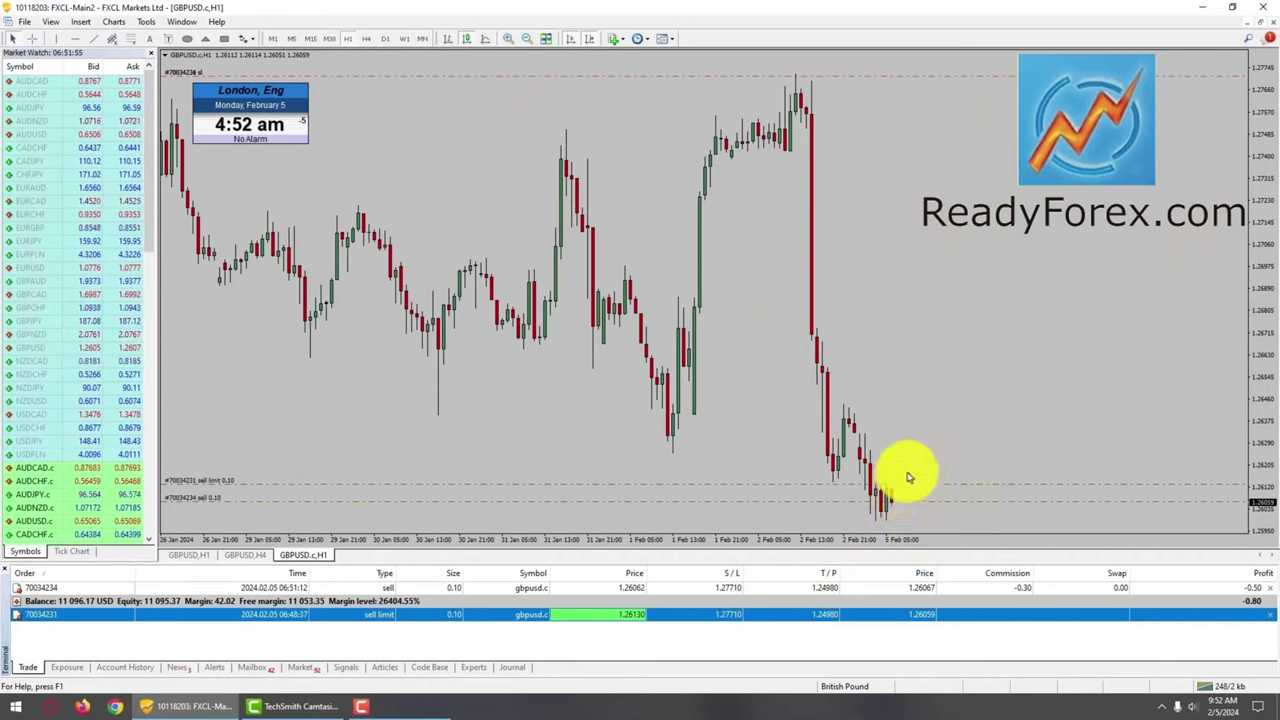
left_click(829, 643)
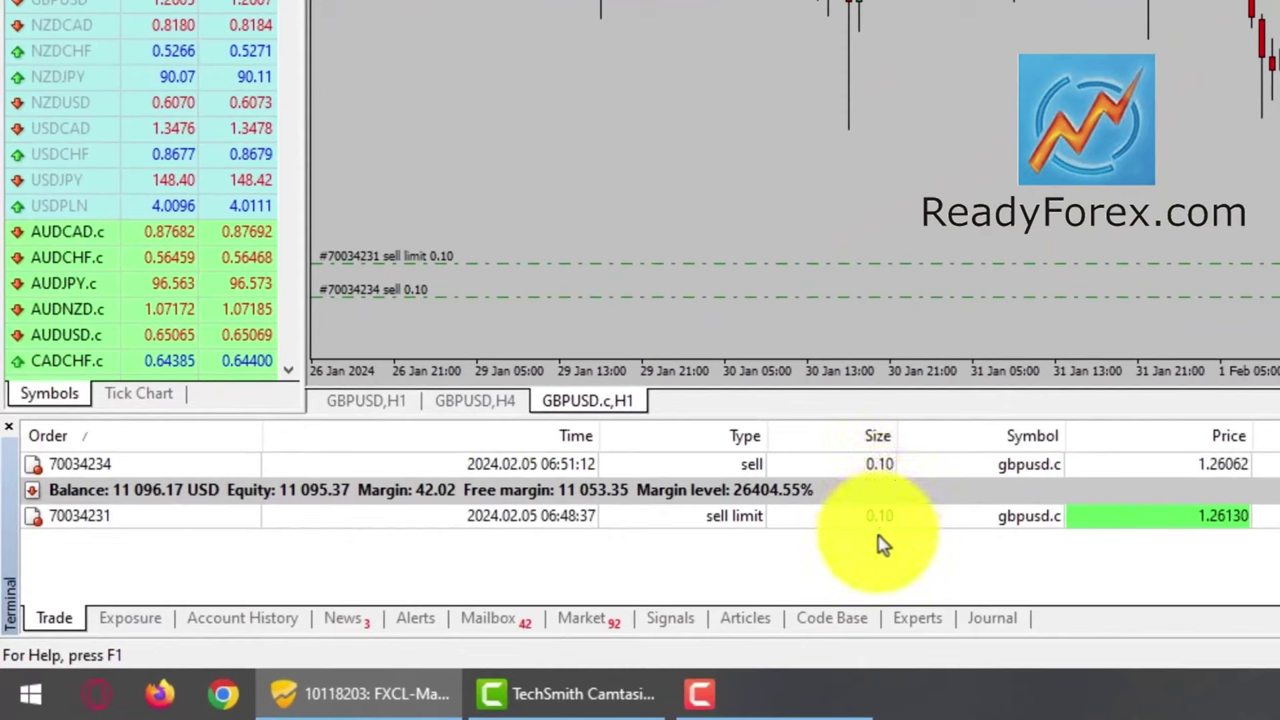
left_click(885, 517)
left_click(883, 550)
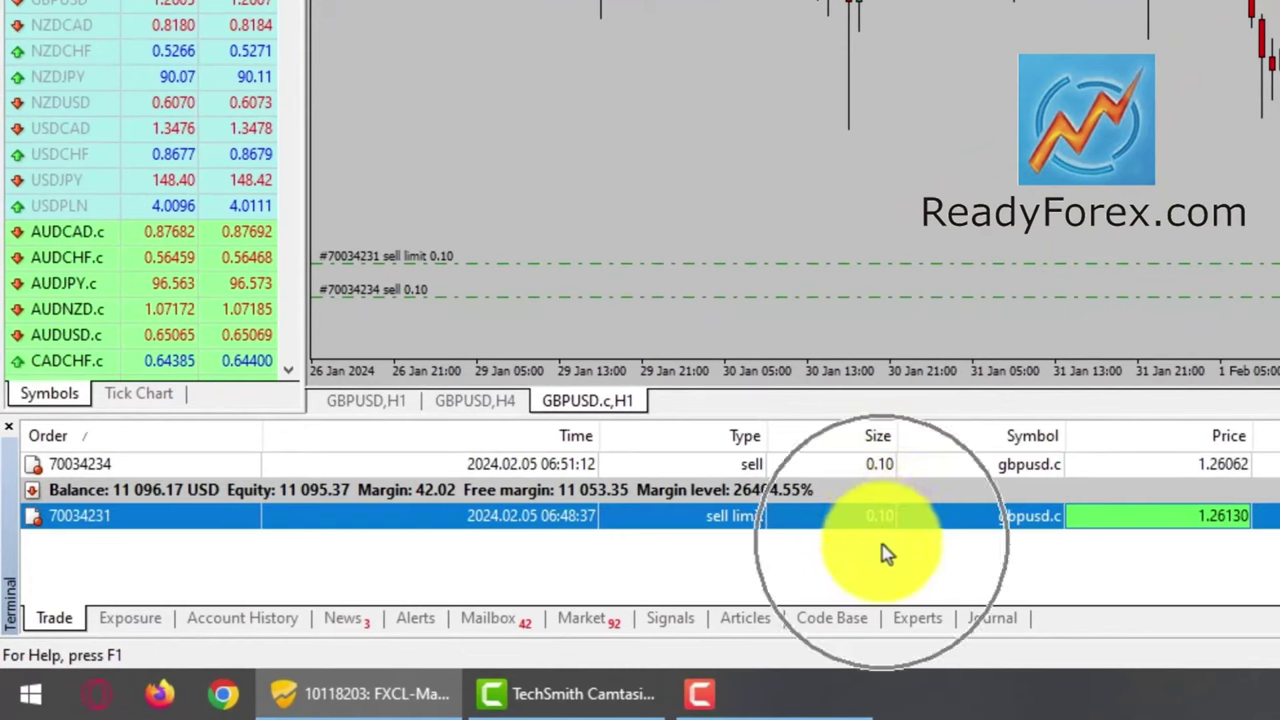
left_click(195, 560)
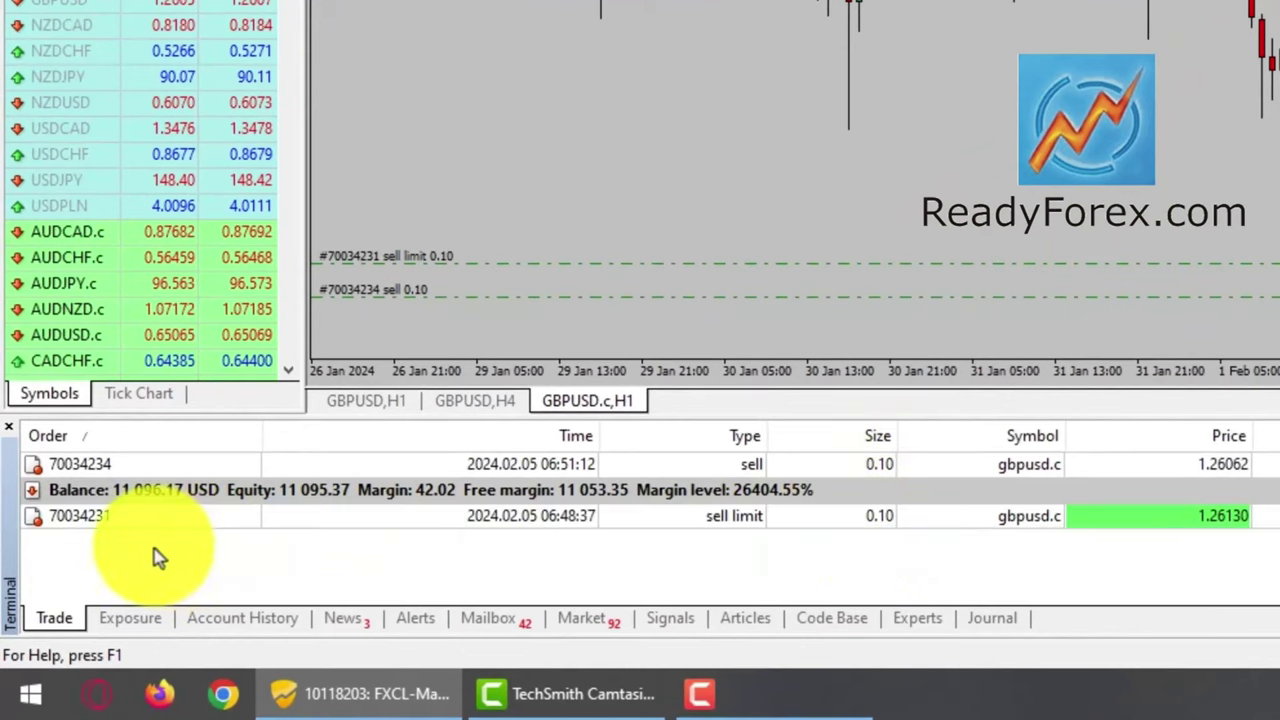
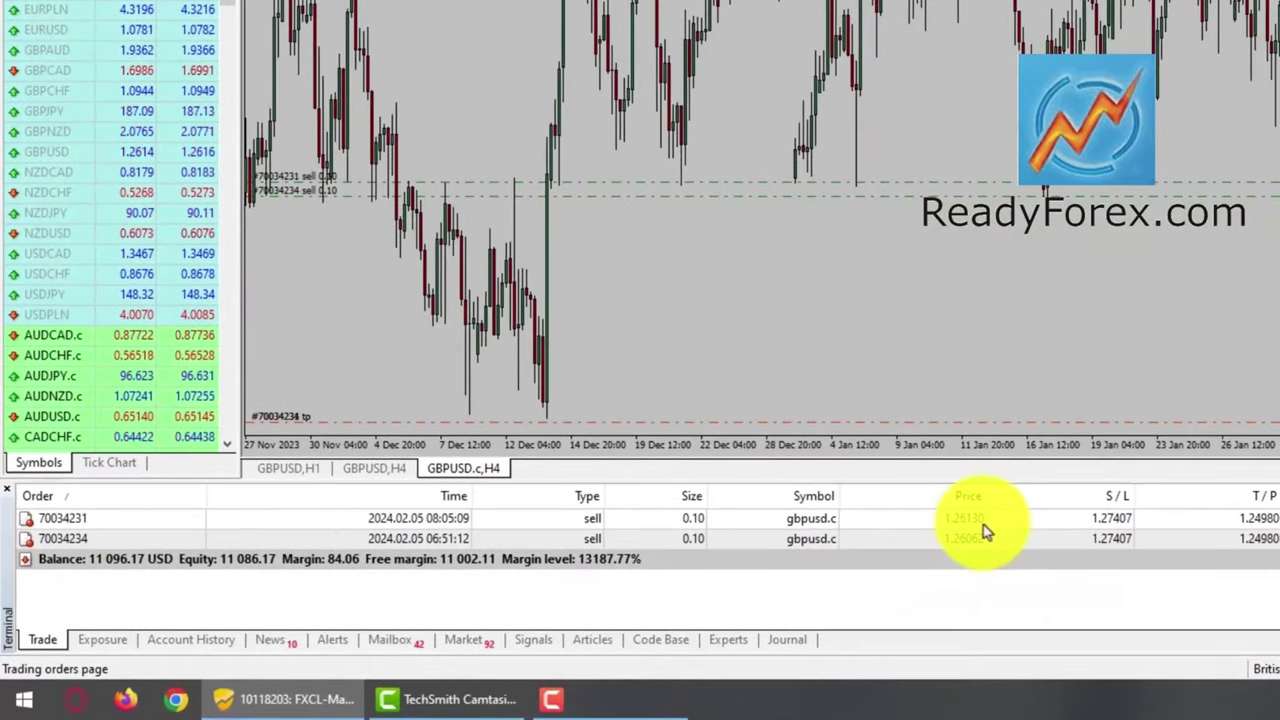
Compare the entry prices of the two GBPUSD.c sell positions and examine the mid-December low on the H4 chart with the crosshair.
left_click(935, 548)
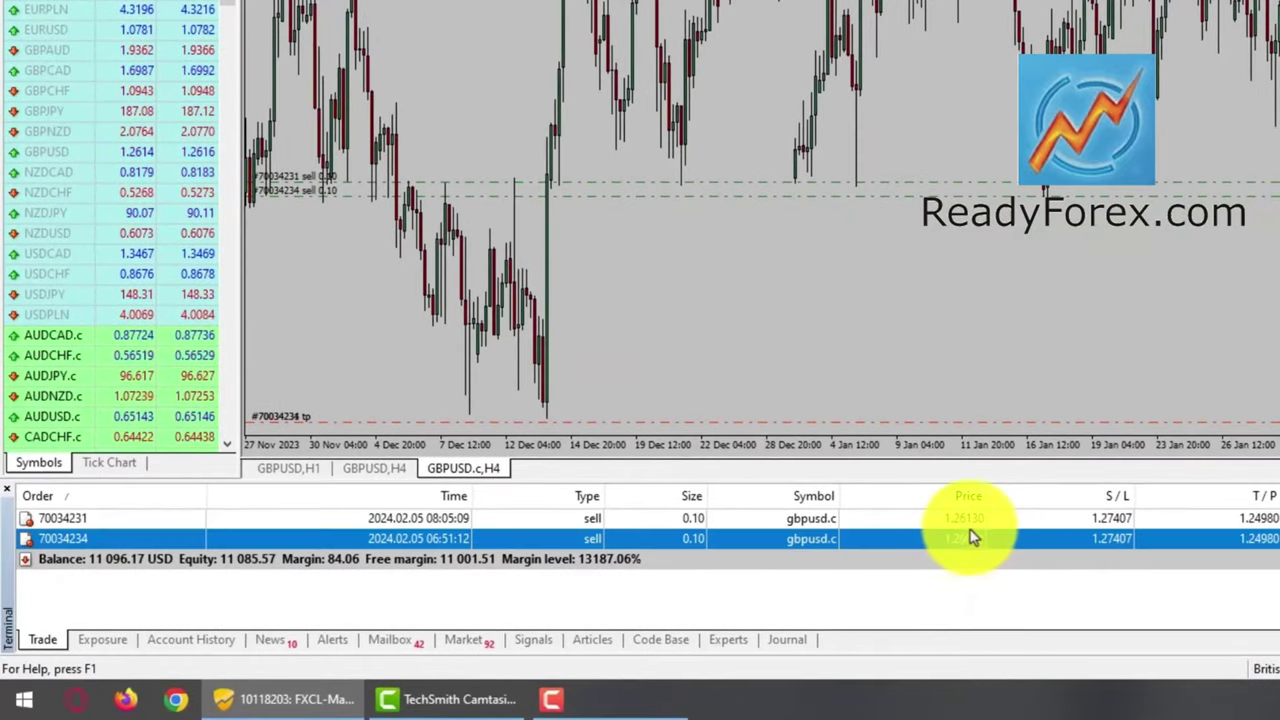
left_click(973, 520)
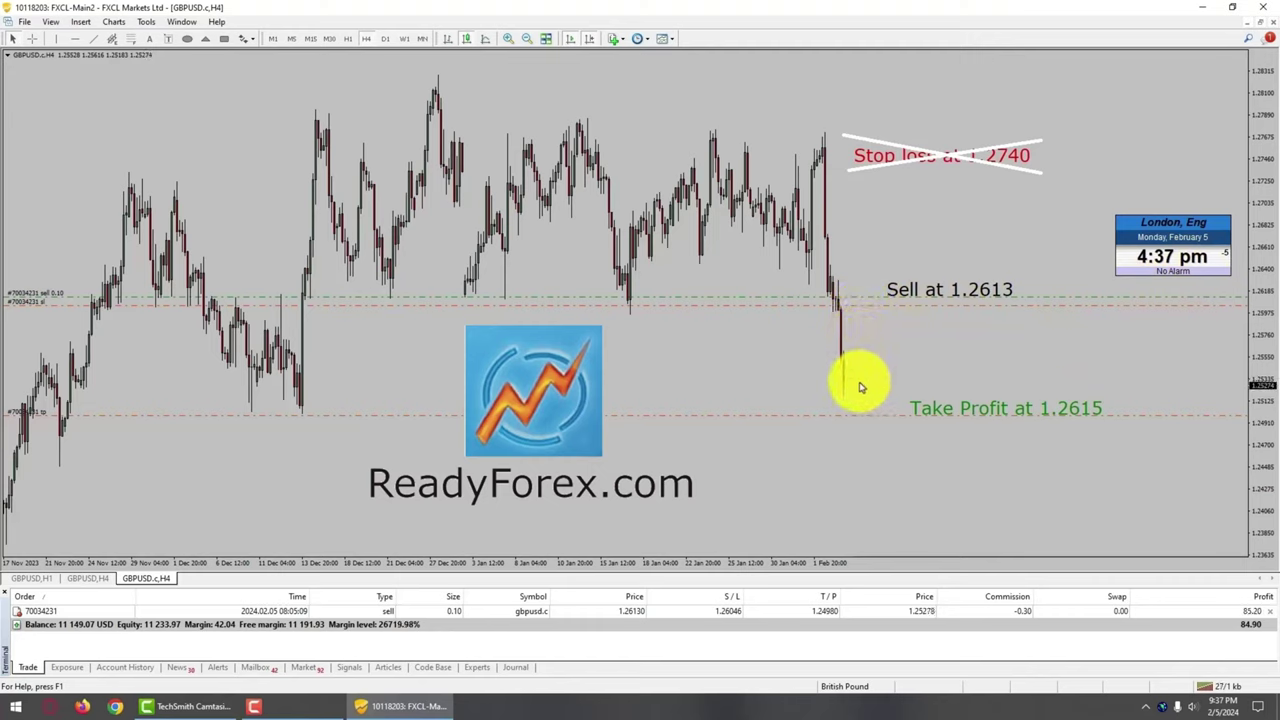
middle_click(766, 414)
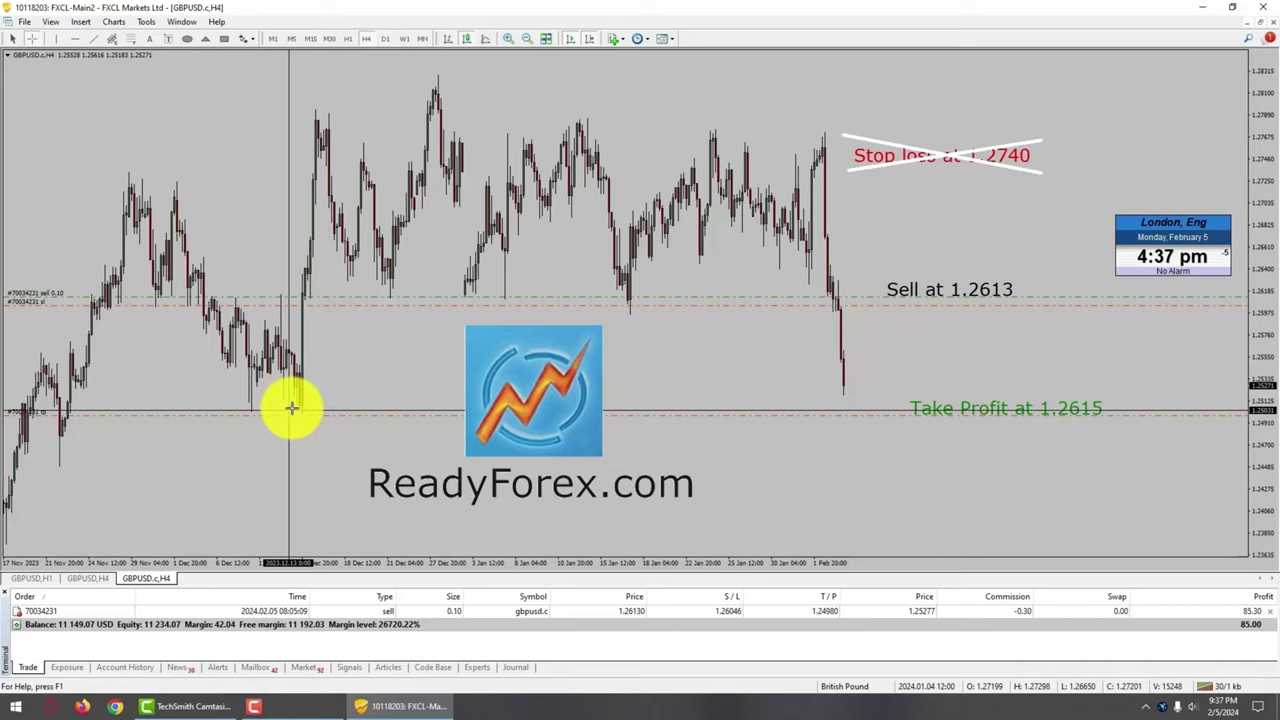
left_click(291, 407)
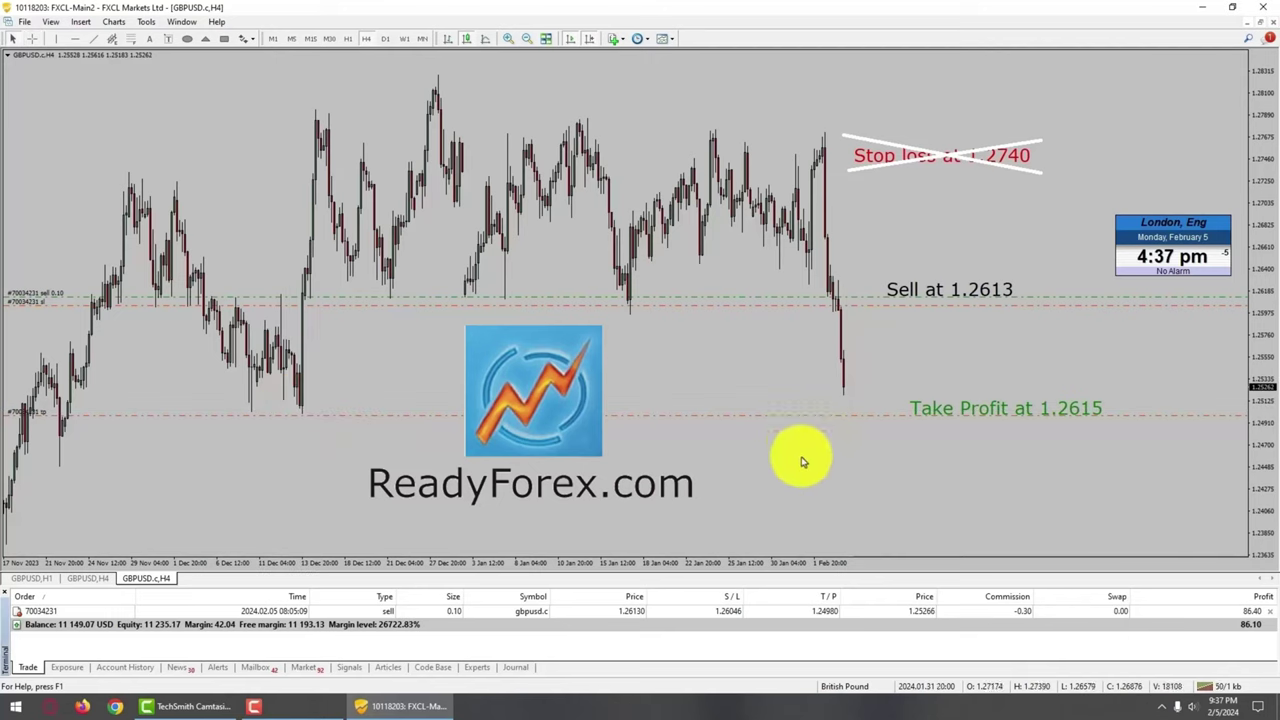
Open the order window of the remaining GBPUSD.c sell position and check the already closed trade's profit in the account history.
double_click(920, 612)
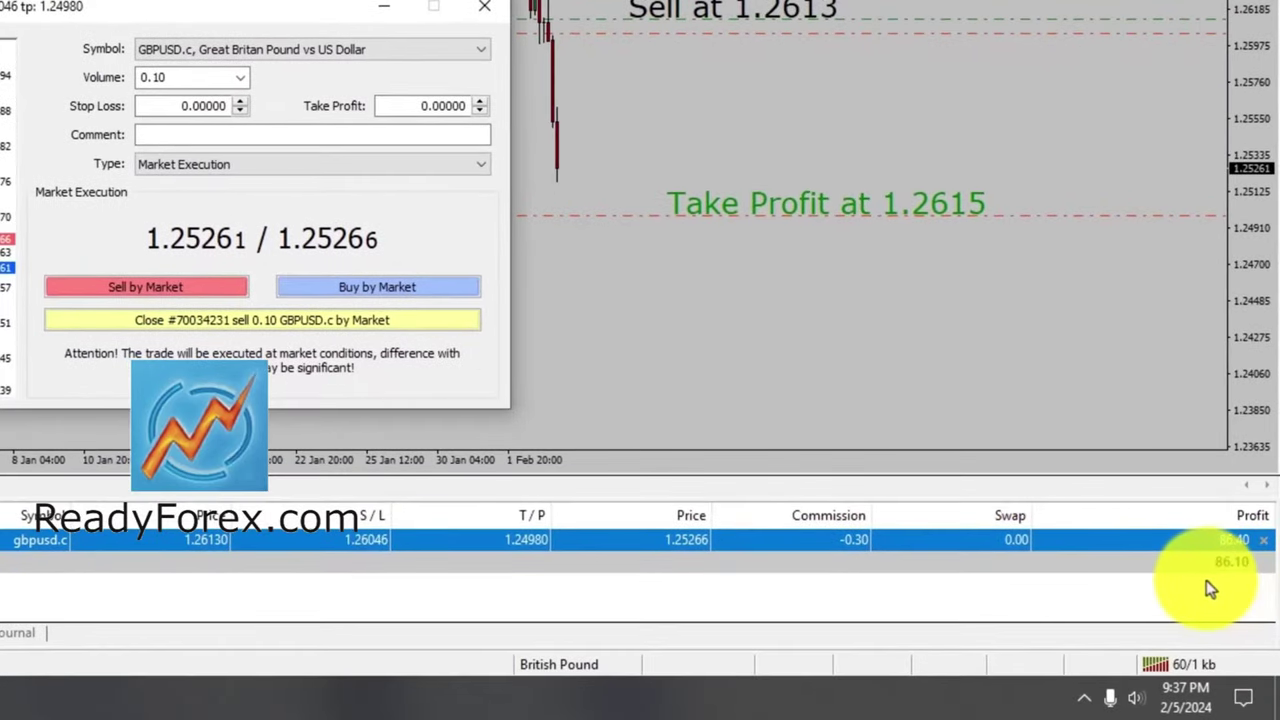
left_click(1206, 584)
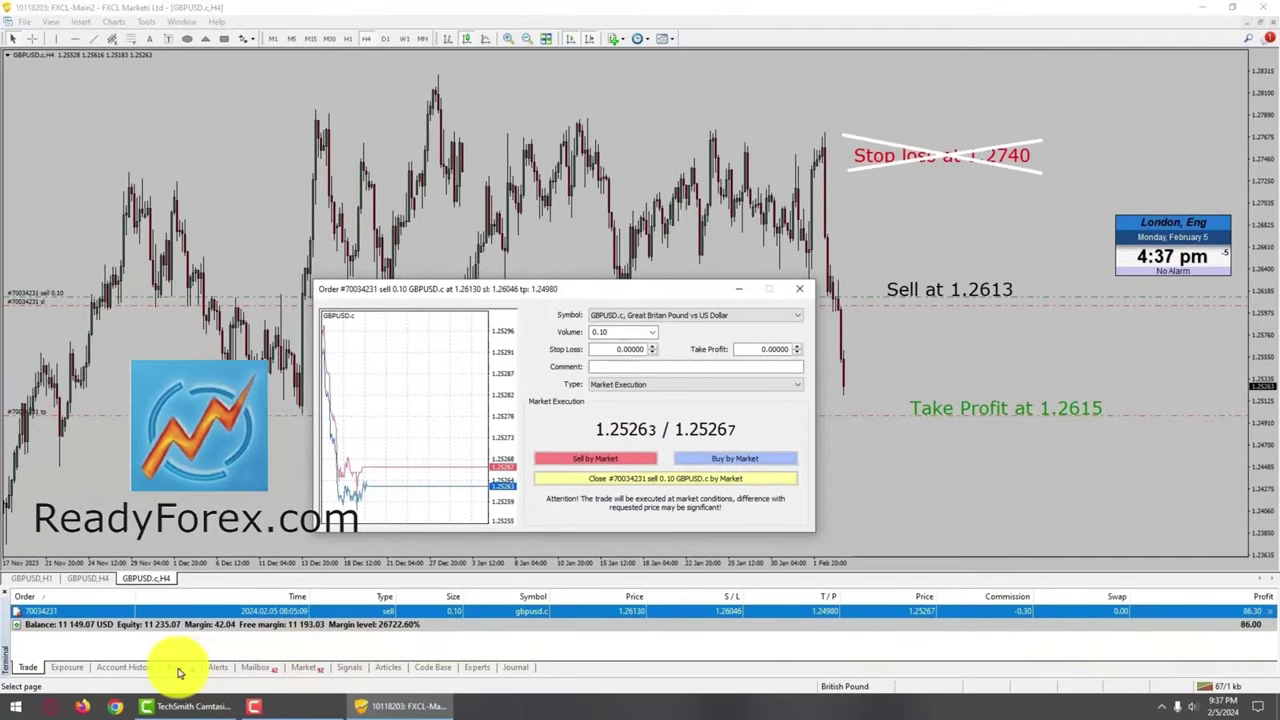
left_click(143, 670)
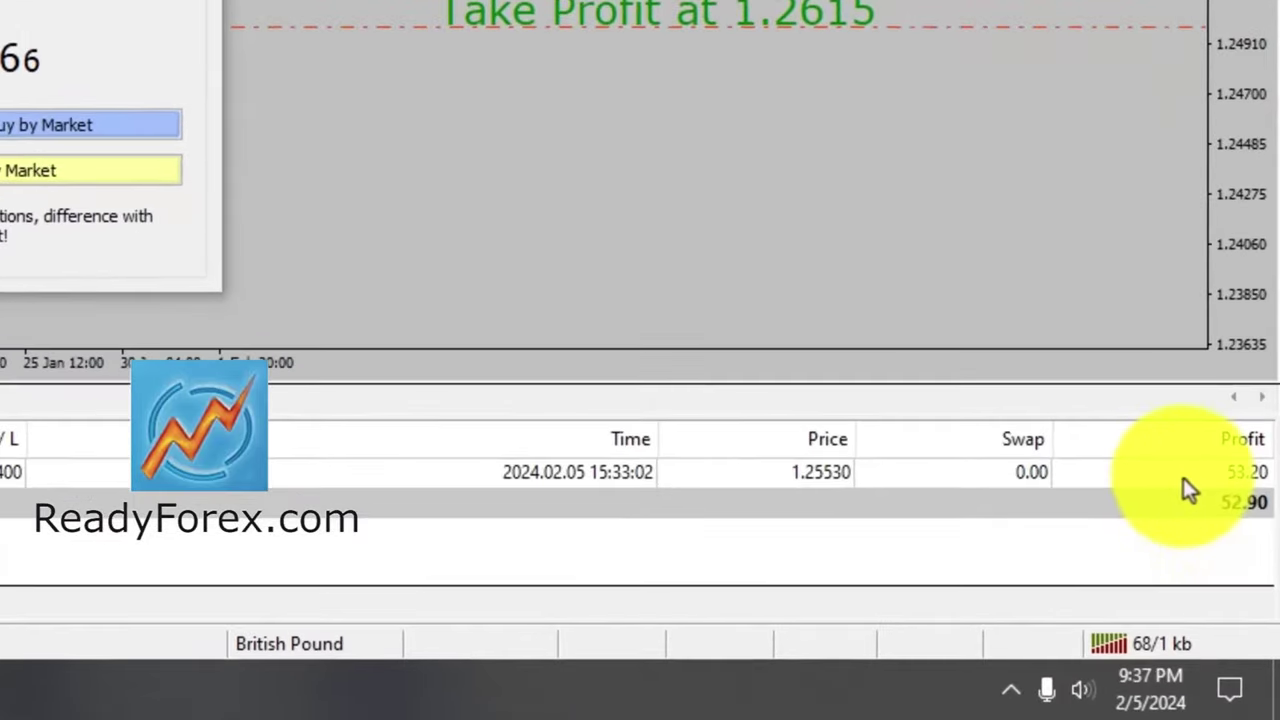
left_click(1236, 613)
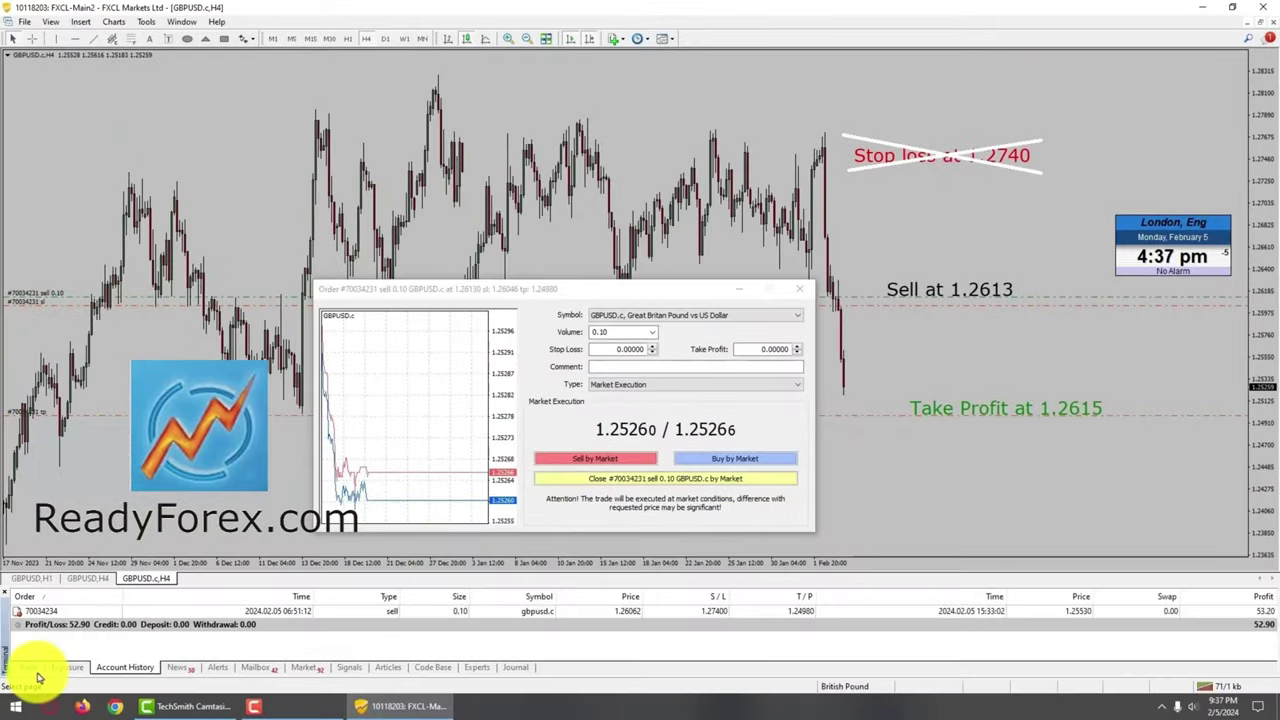
Return to the open trades and close the remaining 0.10 GBPUSD.c sell position by market.
left_click(27, 667)
left_click(566, 288)
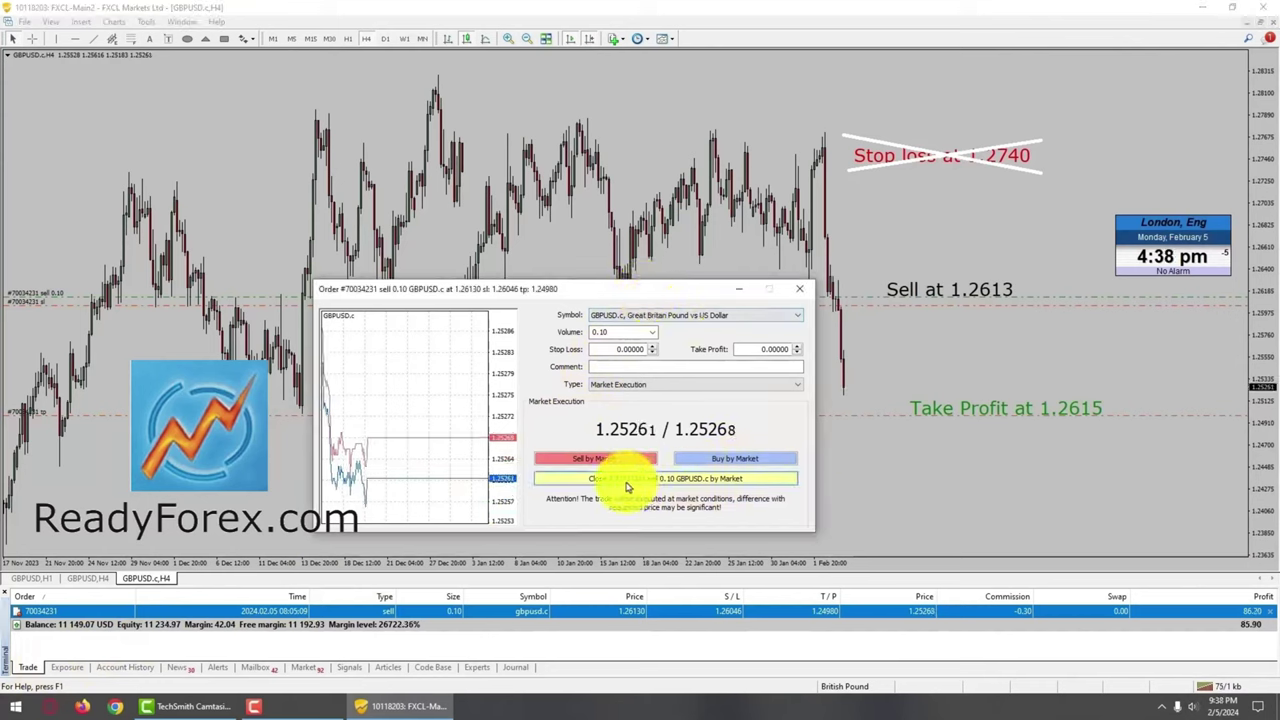
left_click(627, 482)
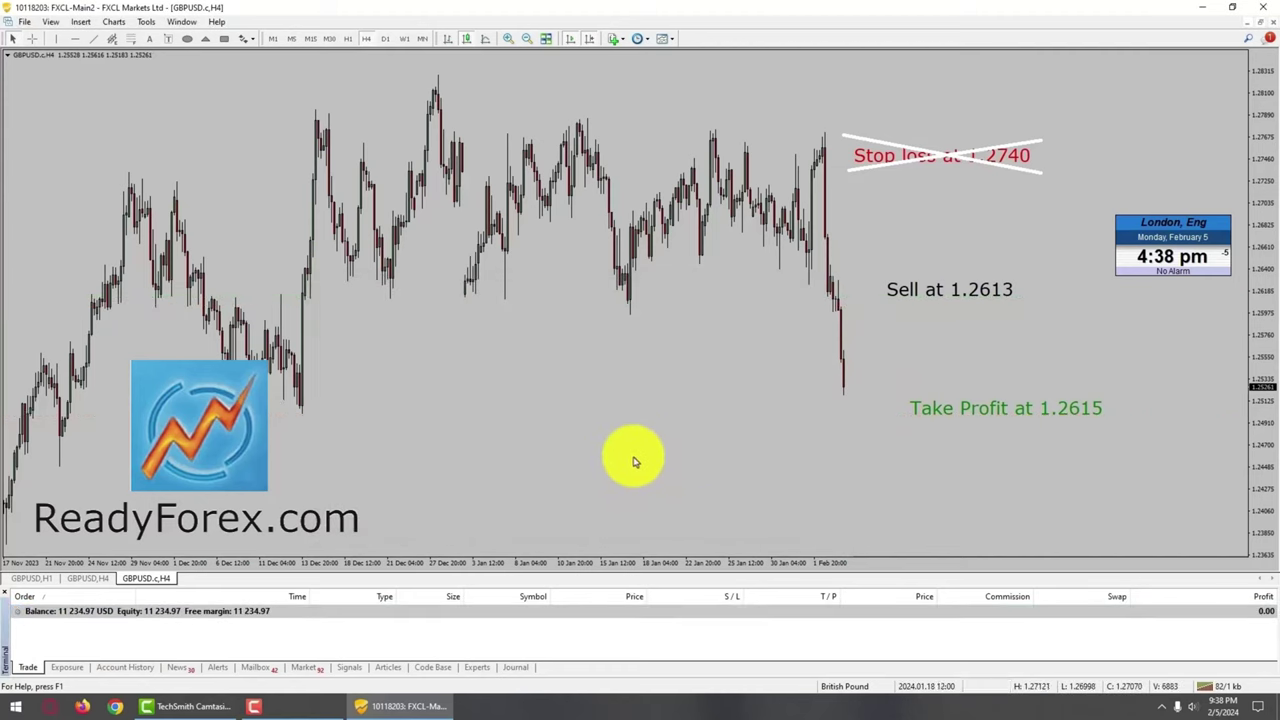
Review the closing prices and profits of both GBPUSD.c sell trades in the account history.
left_click(130, 668)
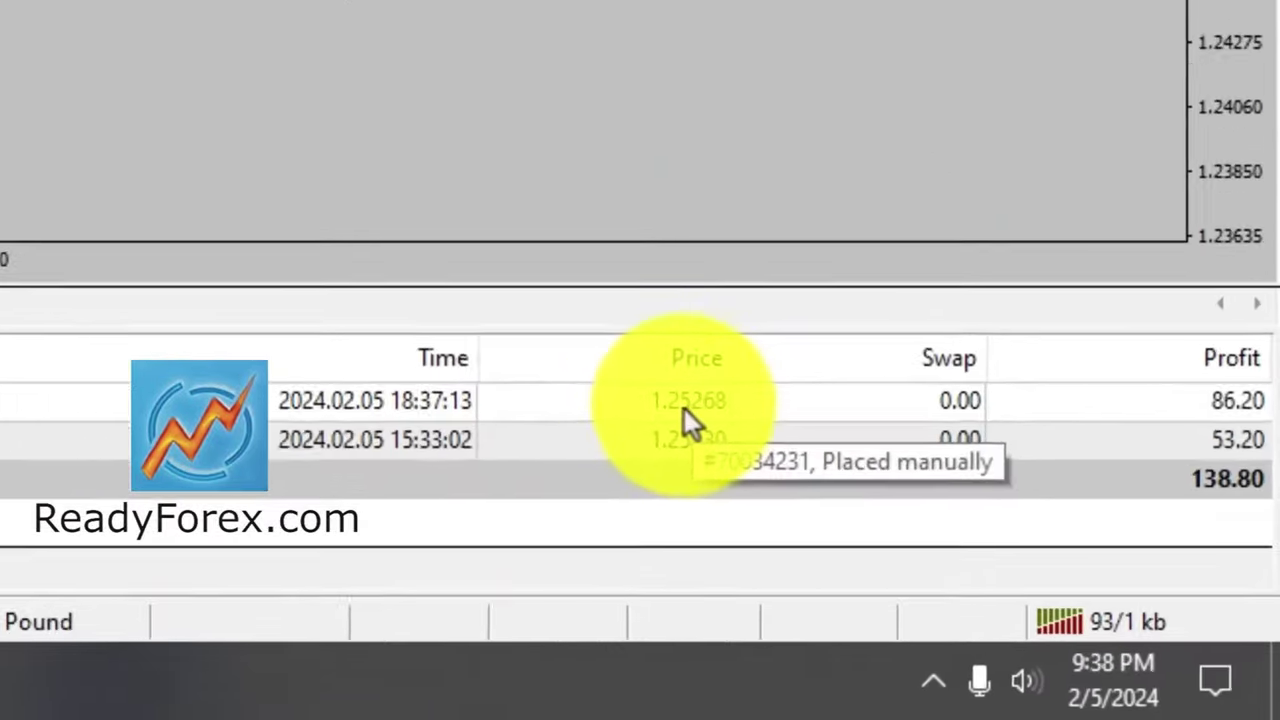
left_click(990, 566)
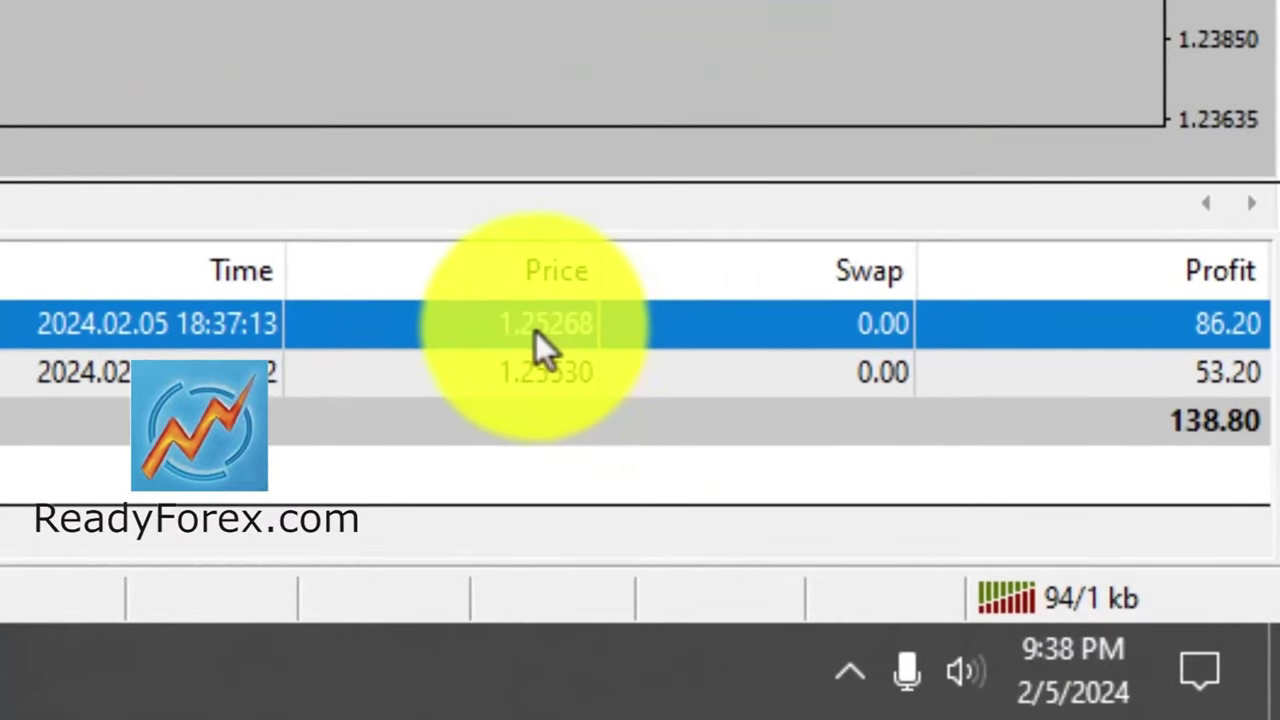
left_click(852, 380)
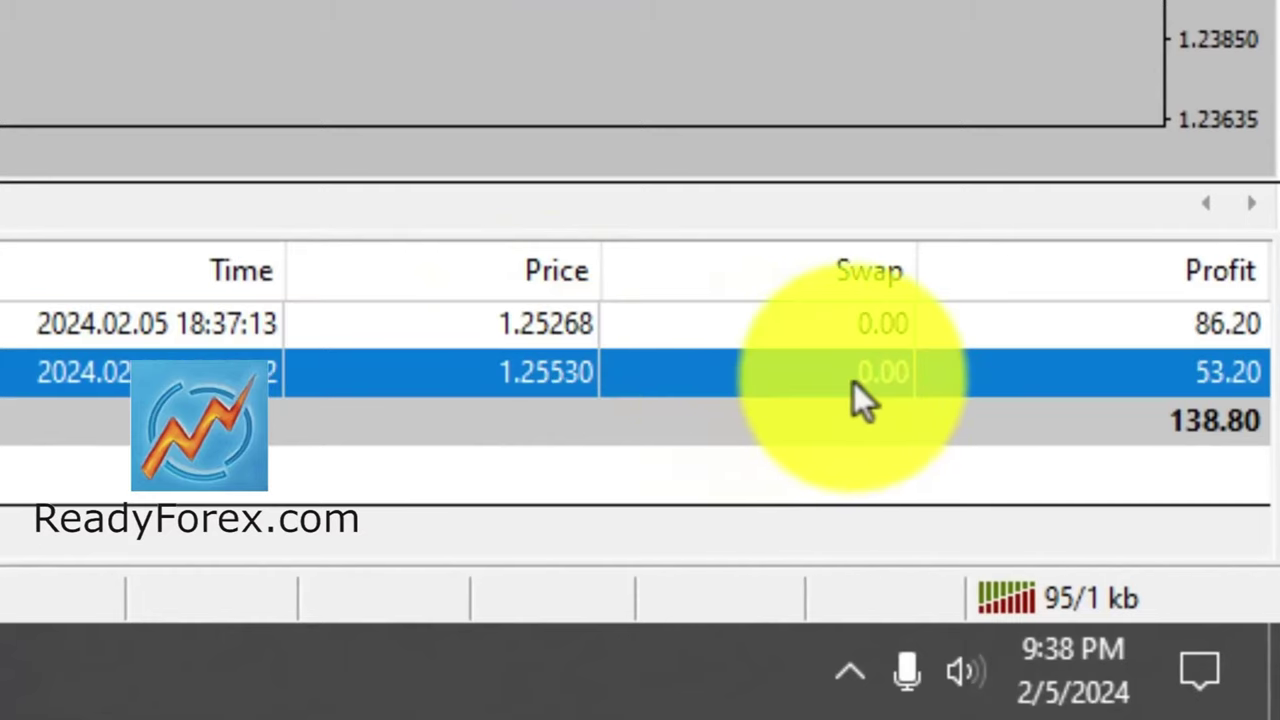
left_click(941, 465)
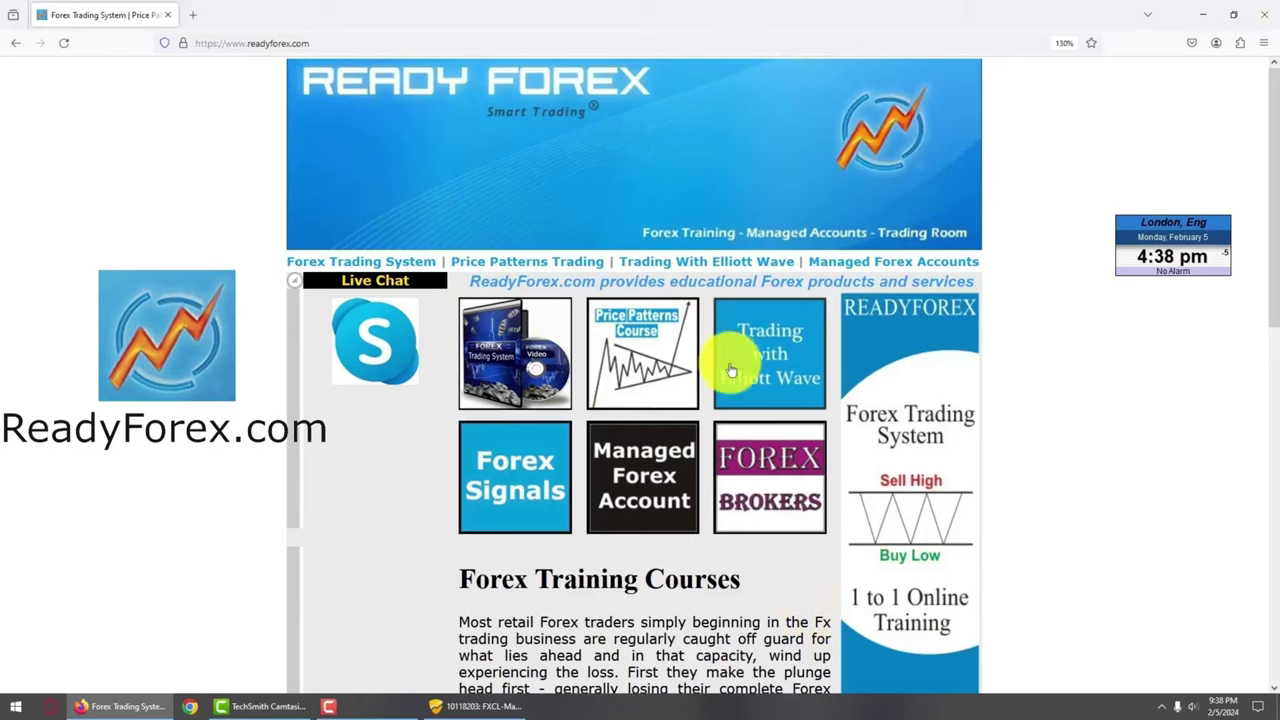
On the ReadyForex website in Firefox, open the Trading with Elliott Wave course page and read down to its track record.
left_click(762, 381)
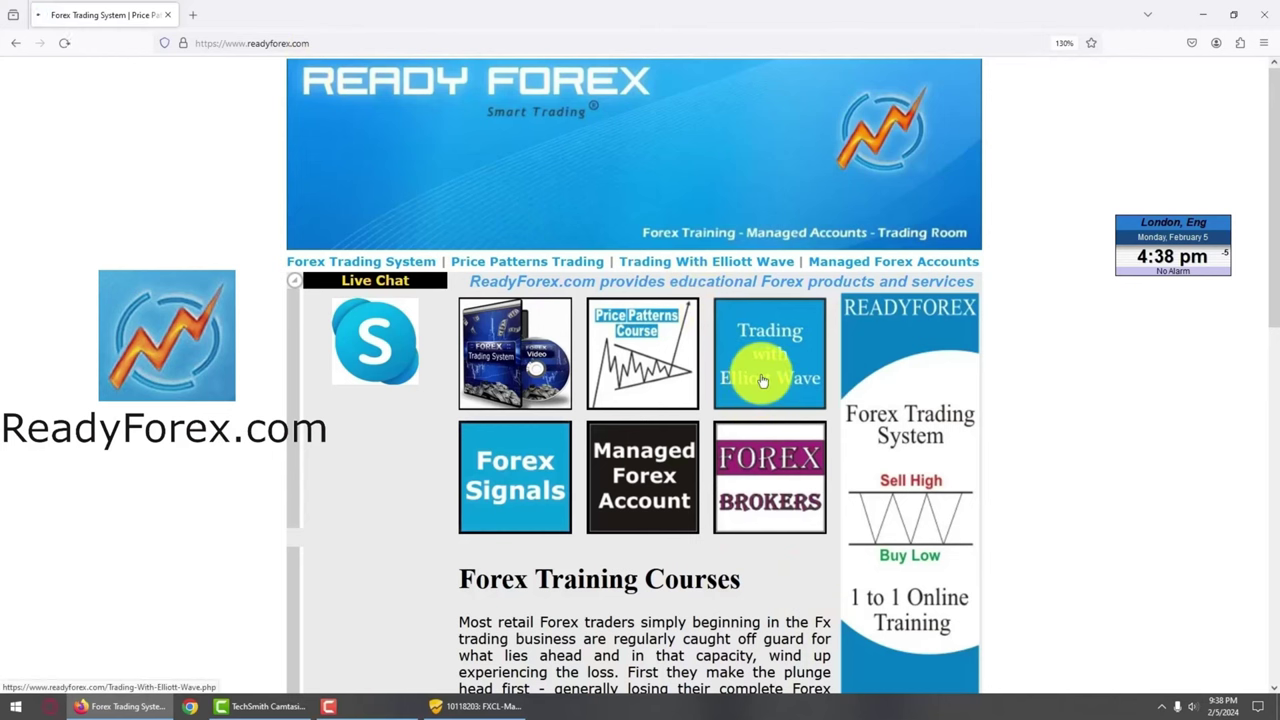
scroll(720, 488, "down", 7)
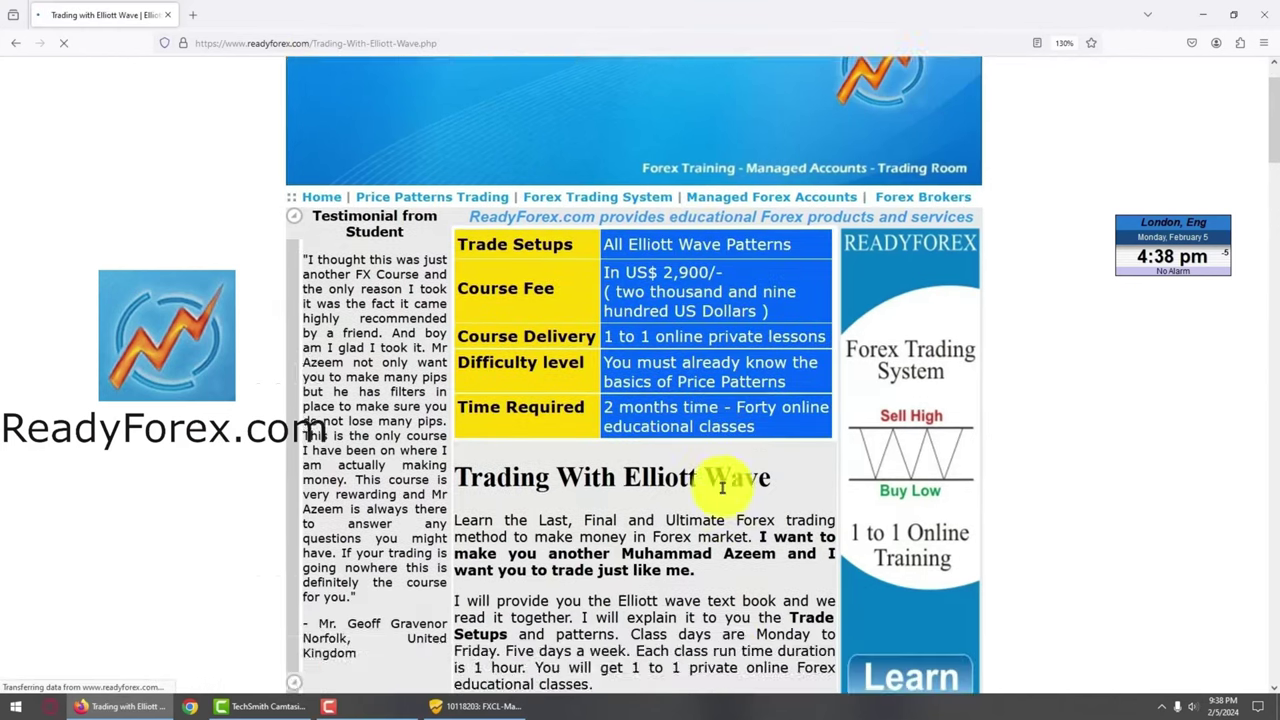
scroll(720, 488, "down", 3)
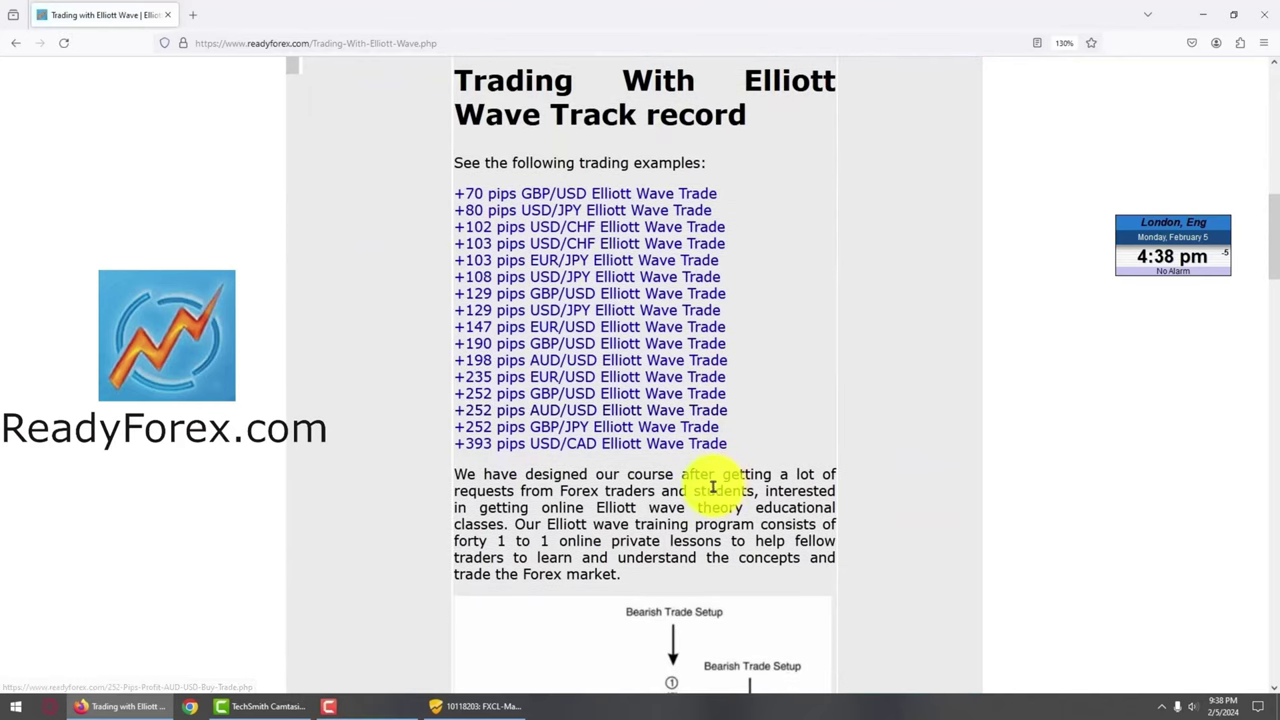